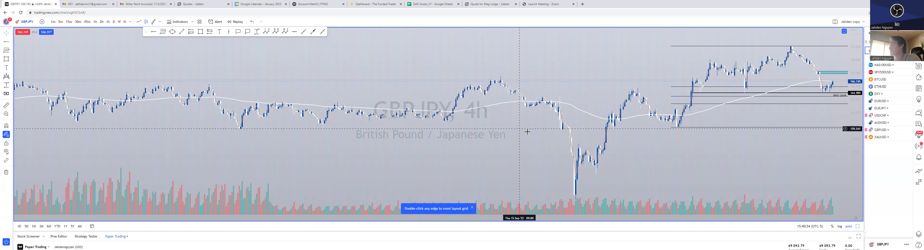
- Remove all existing drawings from the GBPJPY 4-hour chart while keeping its indicators
scroll(433, 125, "right", 5)
scroll(439, 121, "down", 3)
scroll(656, 151, "right", 5)
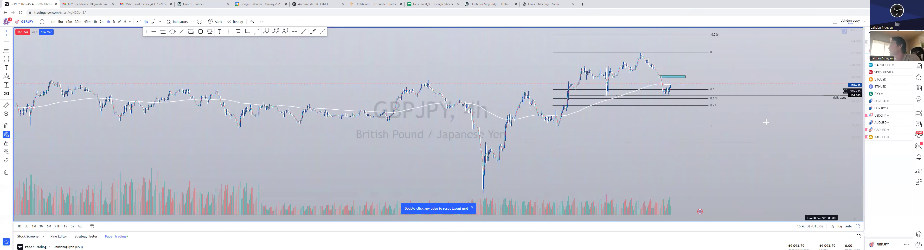
left_click_drag(767, 141, 687, 176)
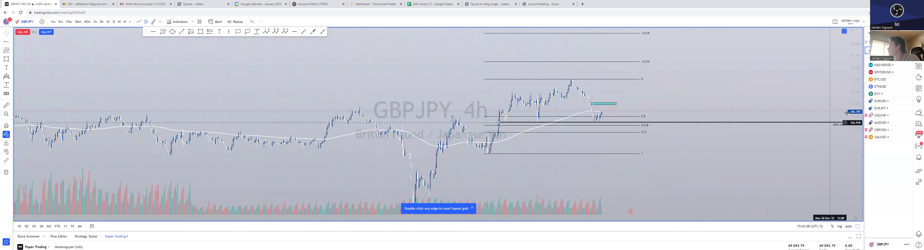
left_click_drag(854, 110, 853, 84)
left_click_drag(783, 147, 783, 112)
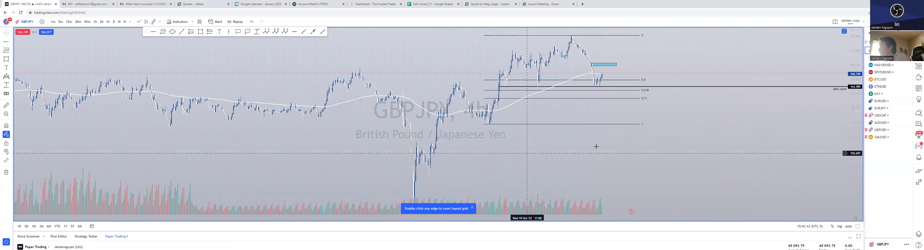
right_click(629, 133)
left_click(10, 172)
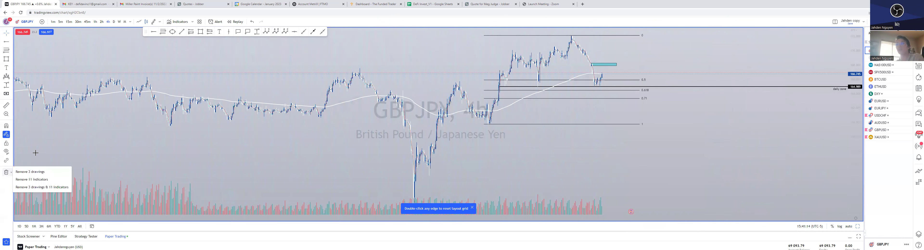
left_click(32, 174)
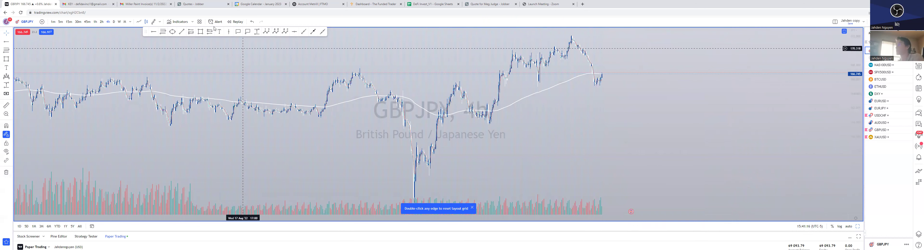
- Switch GBPJPY to the daily timeframe and draw a rising trend line from the March 2020 low through the September 2022 low
left_click(113, 22)
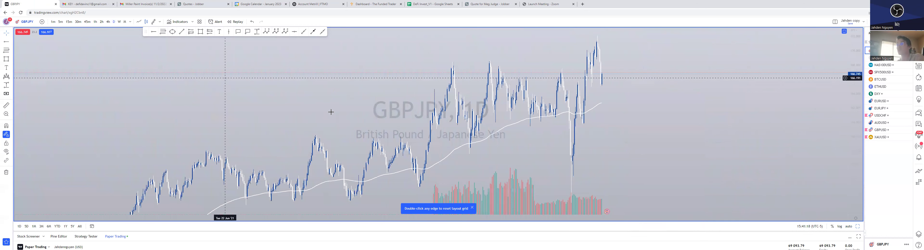
scroll(667, 138, "up", 3)
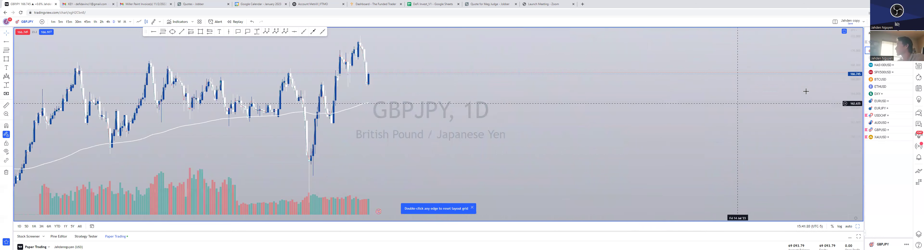
scroll(565, 101, "down", 6)
left_click_drag(637, 152, 540, 91)
mouse_move(675, 60)
left_mouse_down()
mouse_move(645, 108)
mouse_move(622, 111)
left_mouse_up()
left_click(181, 31)
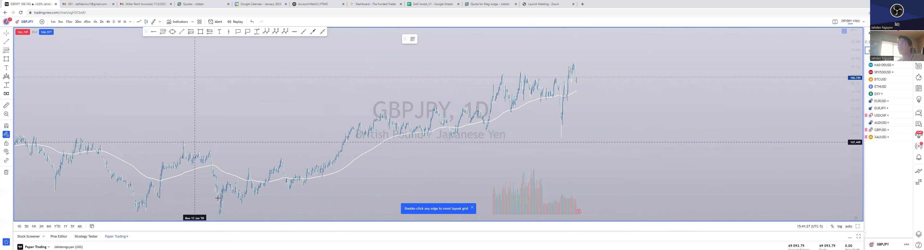
left_click(218, 214)
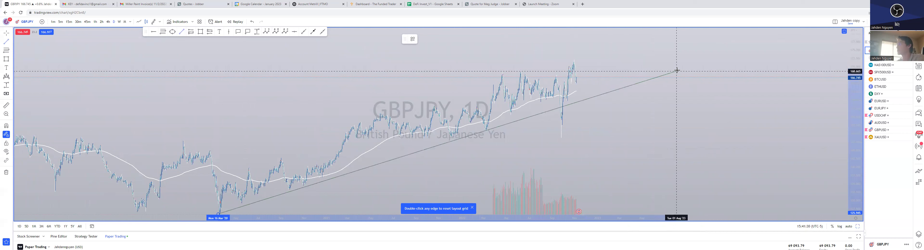
left_click(702, 103)
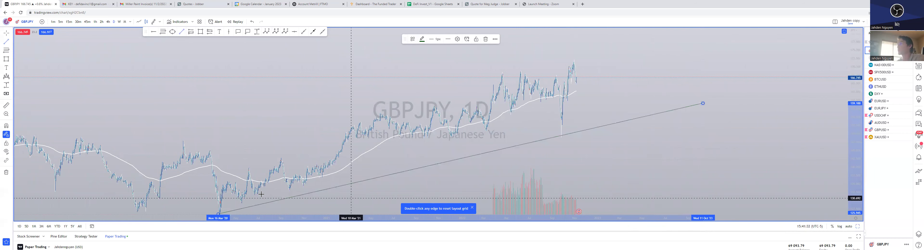
left_click(600, 79)
- Switch to the 4-hour timeframe and draw a steeper rising trend line from the September 2022 low, ending past the recent swing high
scroll(597, 79, "up", 3)
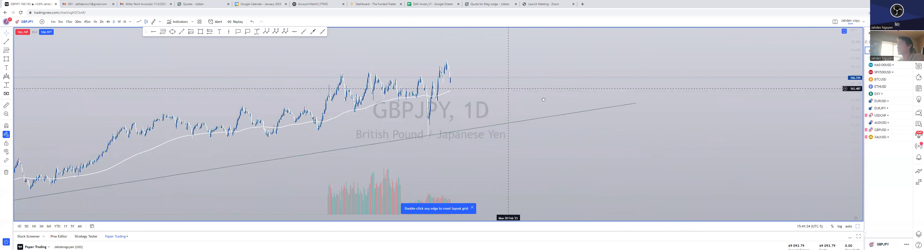
left_click_drag(508, 88, 543, 96)
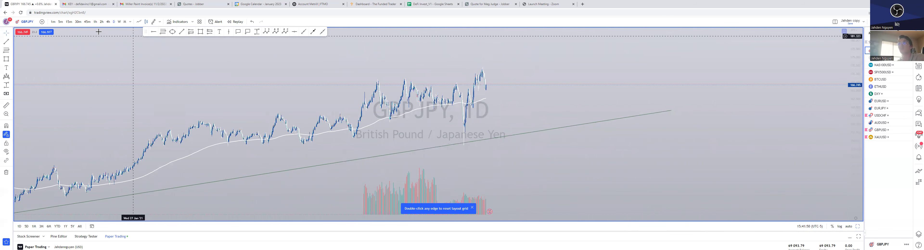
left_click(108, 22)
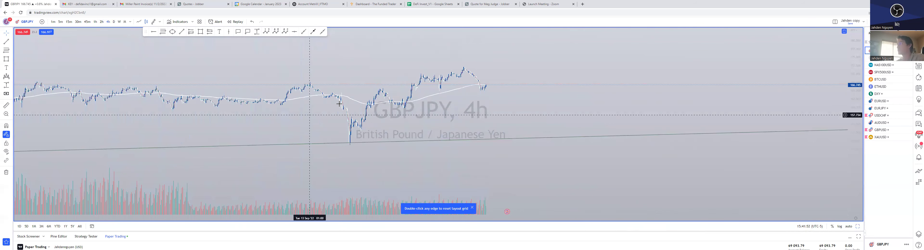
scroll(465, 119, "up", 3)
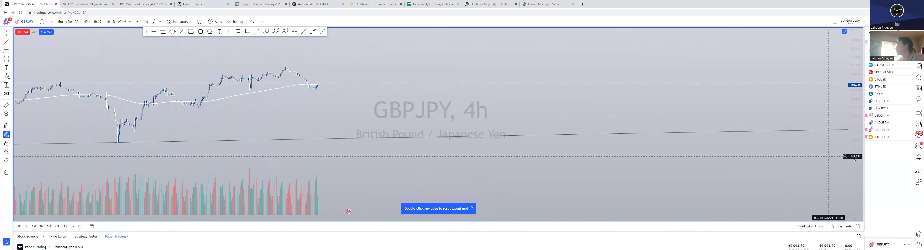
left_click_drag(591, 99, 613, 145)
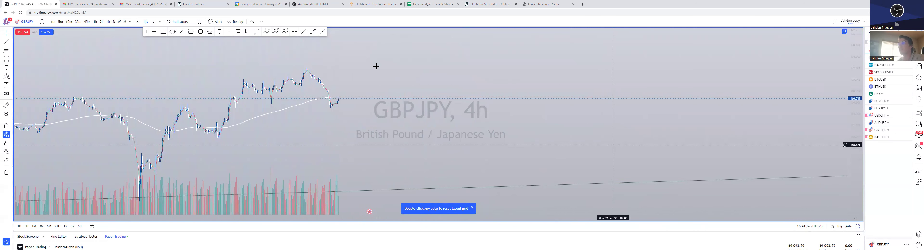
left_click_drag(275, 98, 272, 85)
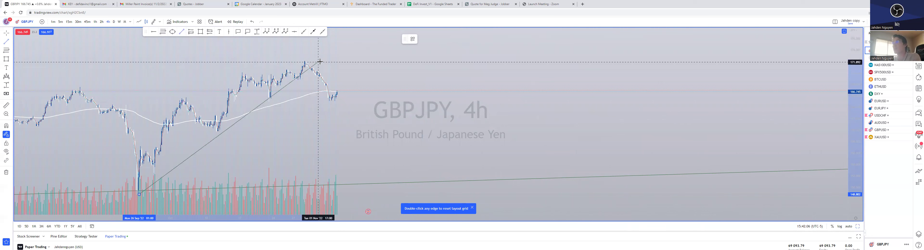
left_click(339, 52)
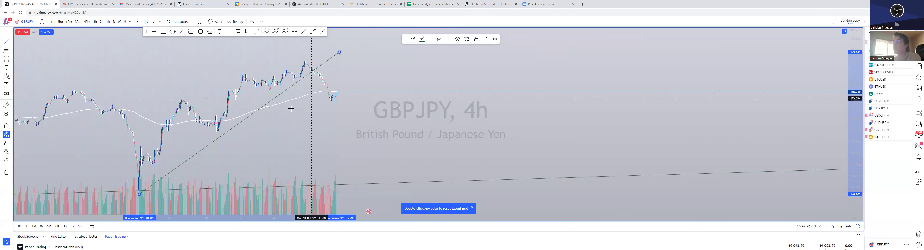
- Draw a thin horizontal rectangle zone at the support just below the current price and stretch it back to mid-September 2022
scroll(251, 127, "down", 3)
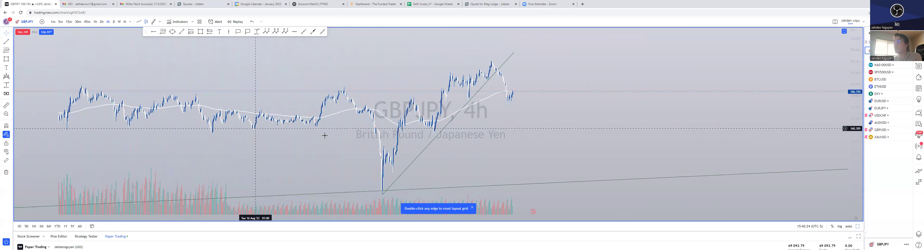
left_click_drag(448, 153, 385, 150)
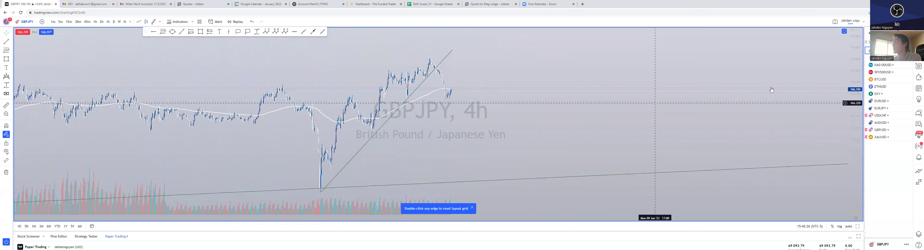
left_click_drag(860, 59, 860, 86)
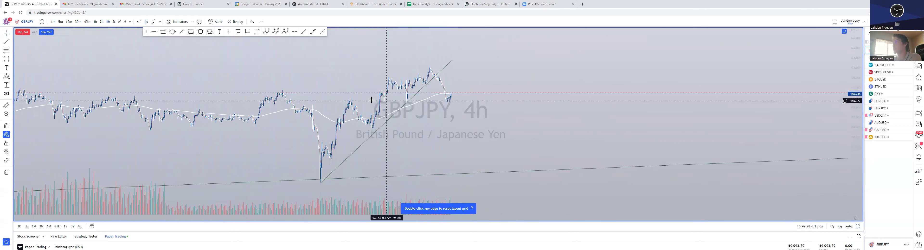
left_click(201, 32)
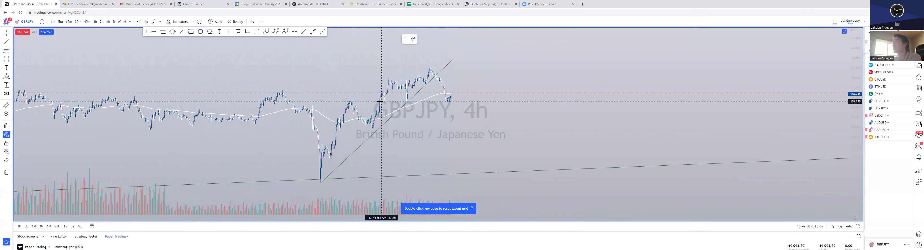
left_click_drag(454, 102, 454, 101)
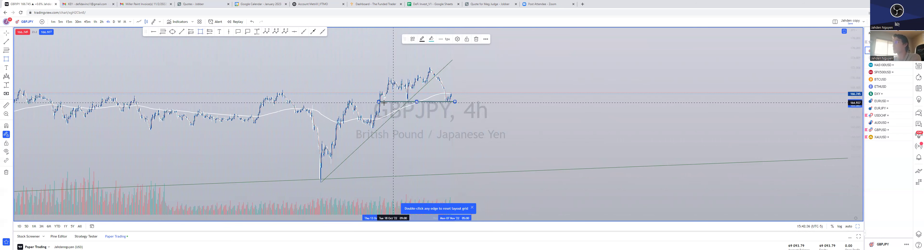
left_click_drag(378, 101, 284, 101)
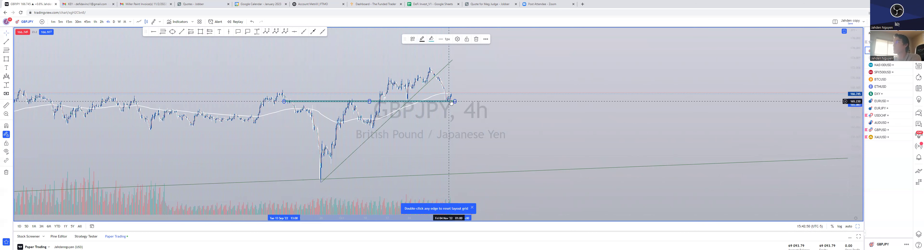
left_click(480, 83)
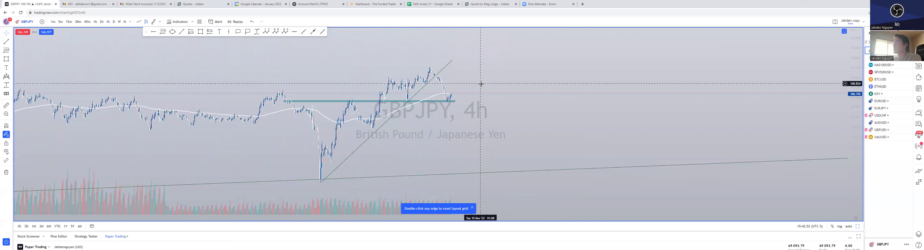
- Extend the support zone's right edge beyond the latest candles to mid-November 2022
scroll(470, 91, "up", 3)
scroll(376, 98, "down", 3)
scroll(456, 118, "up", 3)
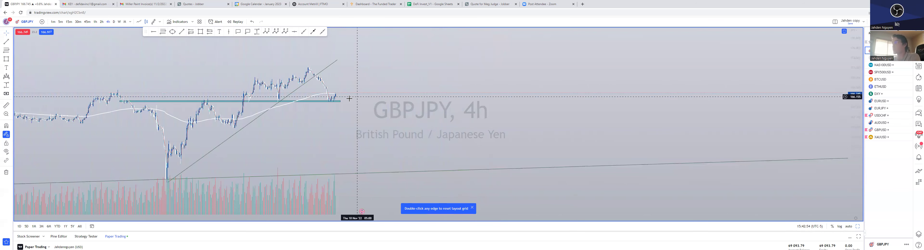
left_click_drag(341, 101, 370, 101)
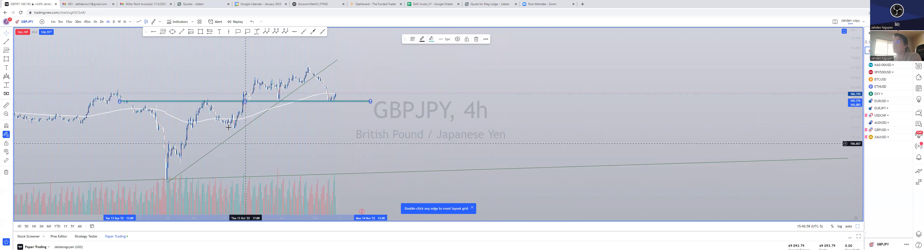
- Draw a Fibonacci retracement from the mid-October 2022 swing low up to the recent swing high
left_click(162, 33)
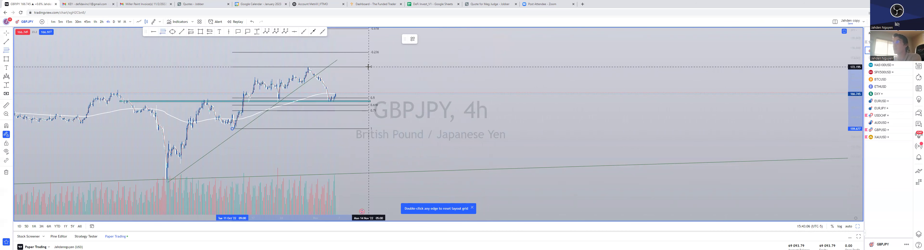
left_click(368, 67)
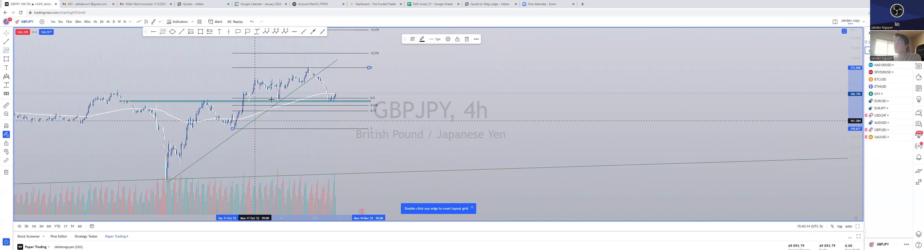
left_click(401, 75)
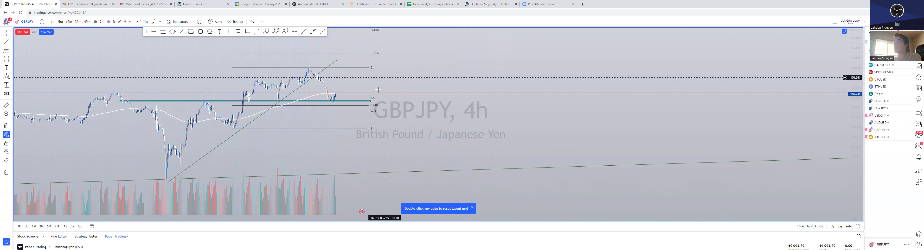
- Switch to the 1-hour timeframe and draw a falling trend line from the late-October 2022 high to just beyond the latest candles
scroll(350, 96, "up", 2)
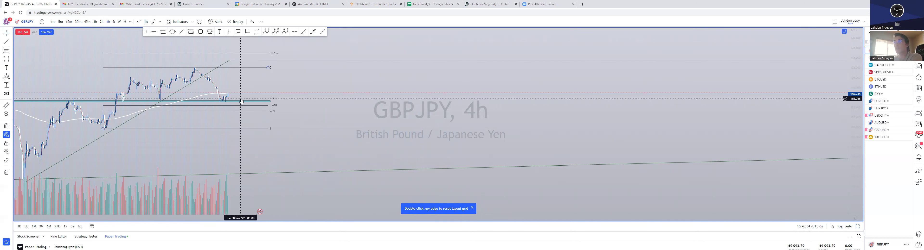
left_click(95, 22)
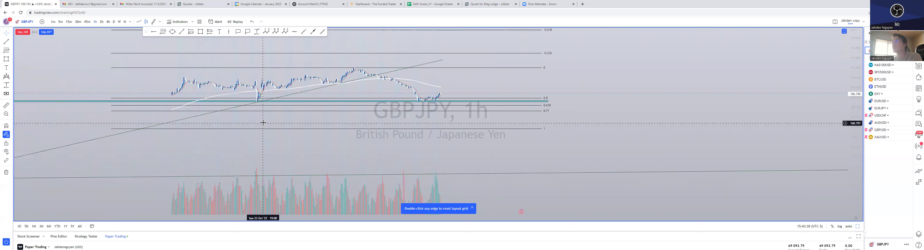
left_click_drag(830, 65, 814, 31)
right_click(721, 86)
left_click_drag(628, 61, 703, 139)
scroll(697, 135, "up", 3)
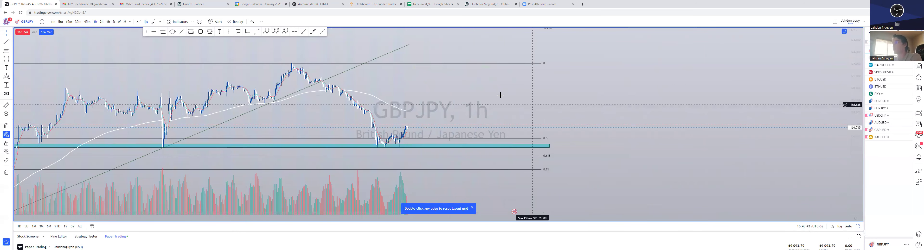
left_click_drag(472, 90, 481, 76)
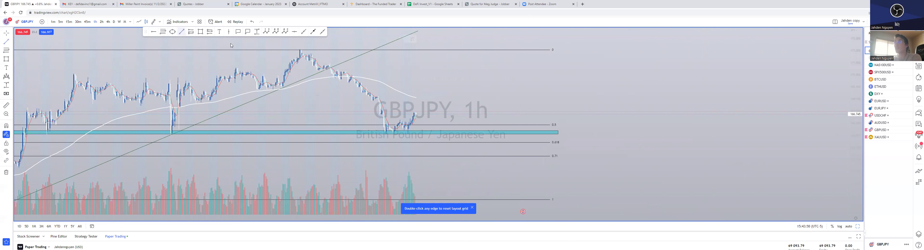
left_click(298, 48)
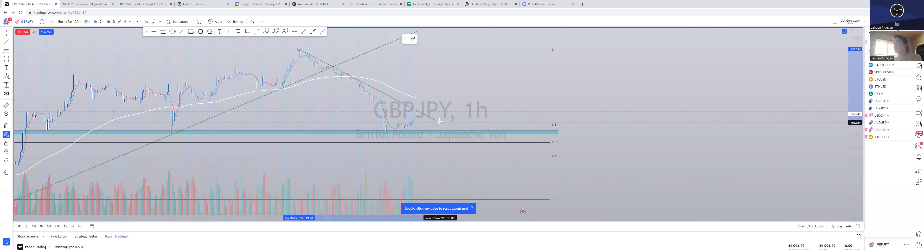
left_click(447, 119)
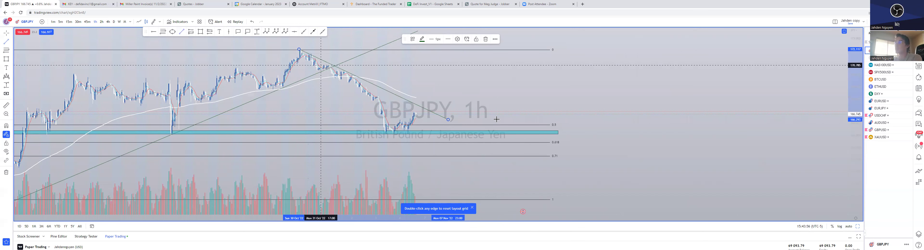
- Mark three successive broken lows of the decline with short horizontal lines between 31 October and 4 November 2022
key("Escape")
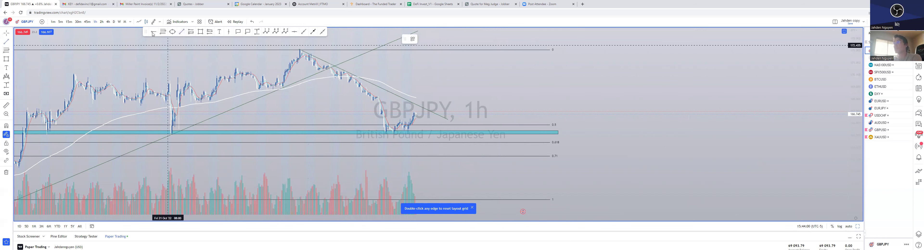
left_click(315, 70)
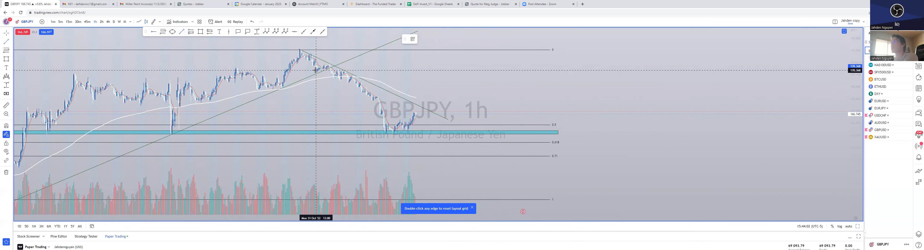
left_click(365, 70)
left_click(333, 83)
left_click(371, 81)
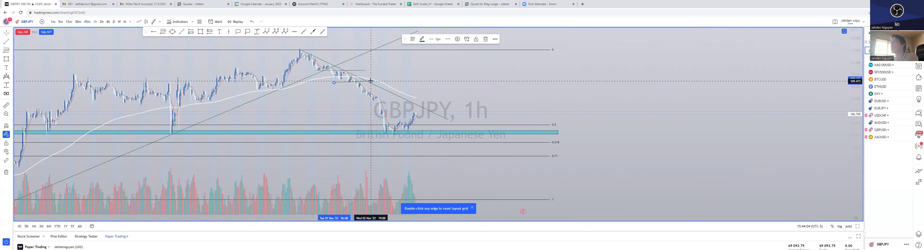
left_click(372, 100)
left_click(413, 100)
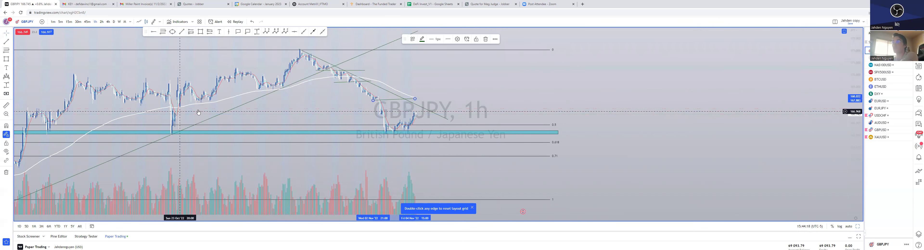
- Delete the three short horizontal lines and the falling trend line from the 1-hour chart
scroll(194, 111, "up", 3)
scroll(286, 101, "up", 3)
left_click_drag(170, 109, 534, 99)
scroll(227, 98, "down", 2)
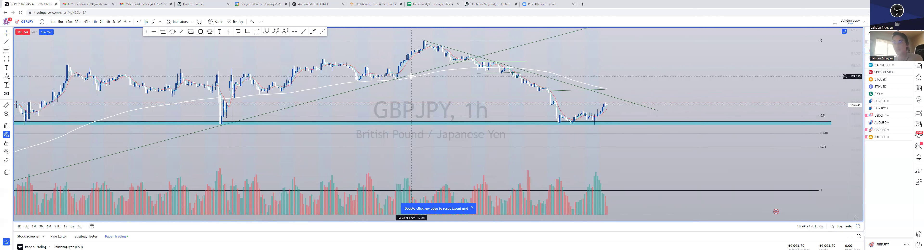
scroll(500, 63, "down", 2)
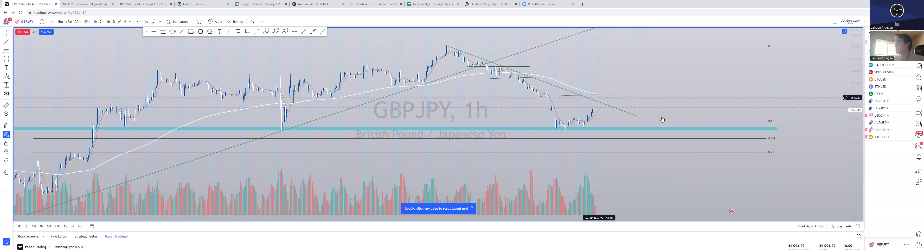
scroll(642, 92, "up", 3)
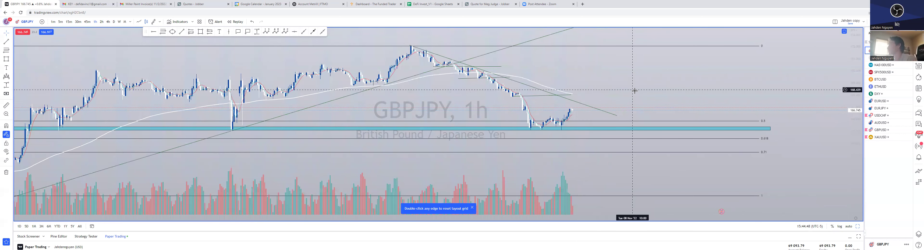
scroll(631, 88, "down", 3)
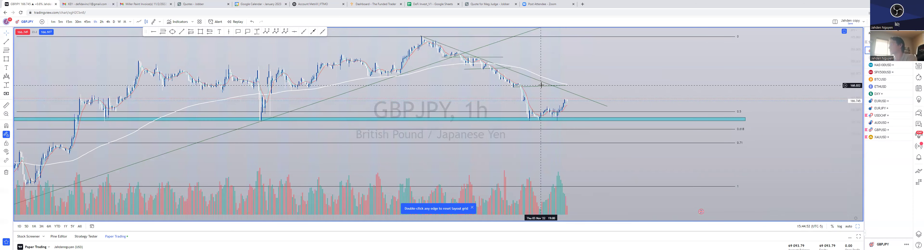
left_click(540, 86)
key("Delete")
left_click(502, 58)
key("Delete")
left_click(508, 68)
key("Delete")
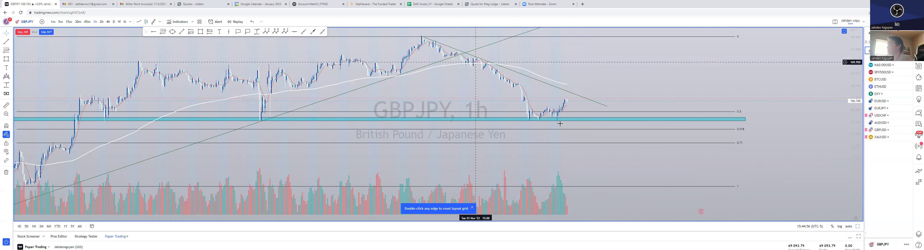
left_click(595, 100)
key("Delete")
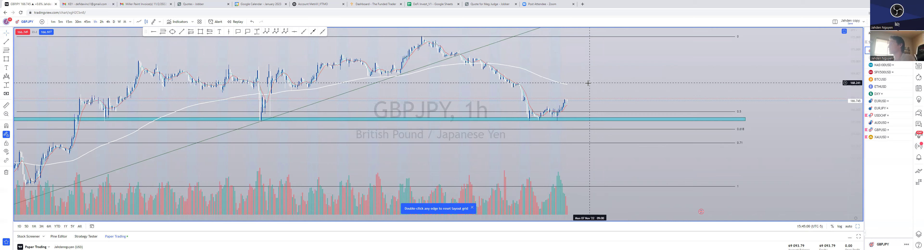
- Draw a rectangle over the latest rally off the support zone, from 4 to 6 November 2022, and delete it
scroll(587, 84, "down", 1)
left_click_drag(484, 94, 451, 101)
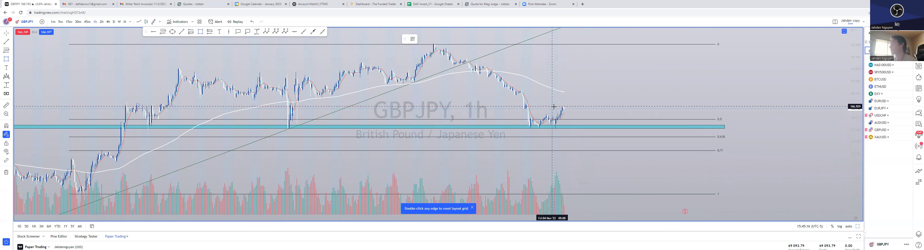
left_click(570, 127)
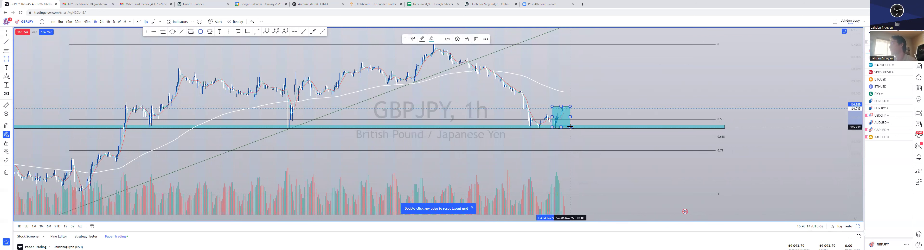
left_click(566, 105)
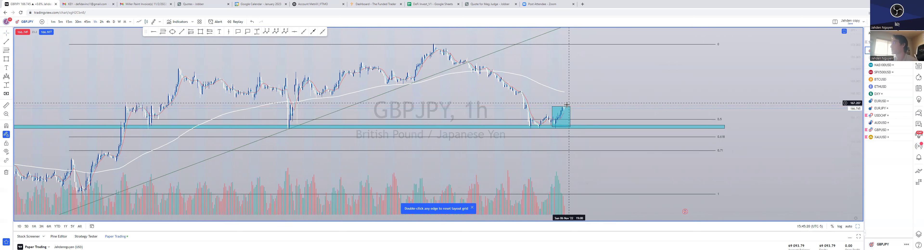
left_click(567, 109)
key("Delete")
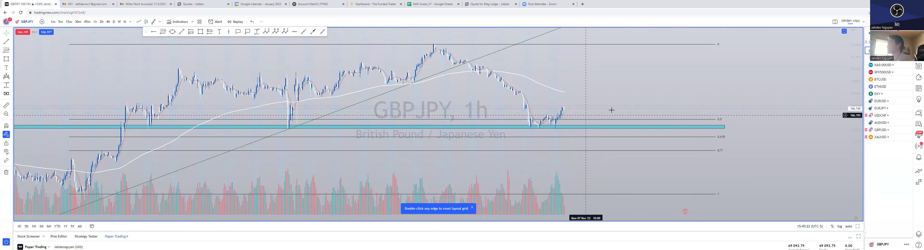
- Switch to the 15-minute timeframe and draw a near-horizontal line across the recent swing highs above the support zone, from 3 to 6 November 2022
left_click(69, 21)
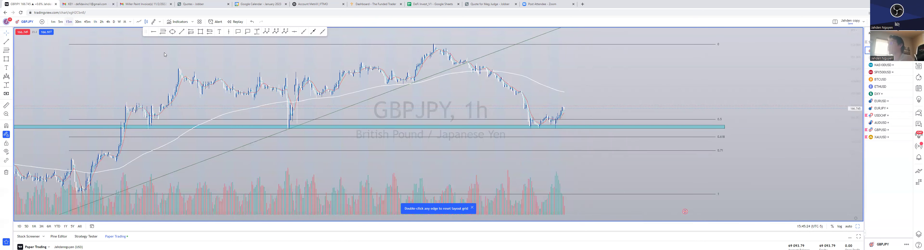
scroll(846, 152, "up", 5)
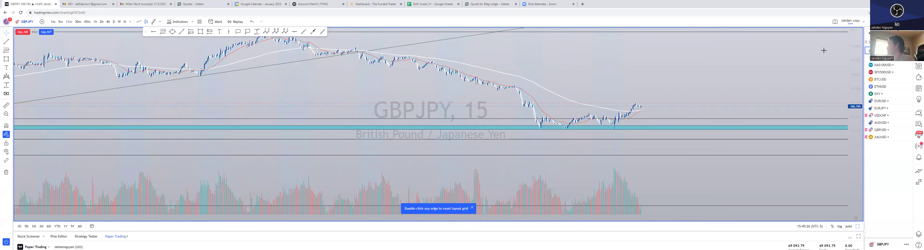
left_click_drag(580, 115, 542, 97)
scroll(548, 104, "down", 1)
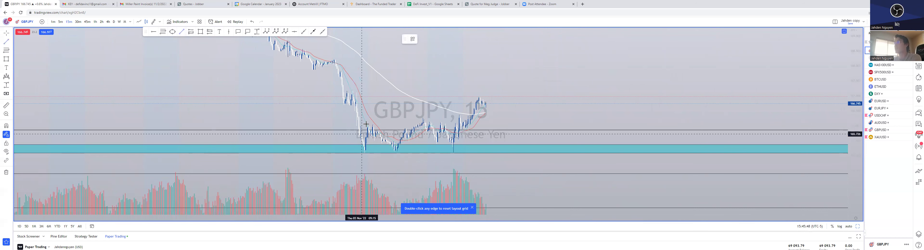
left_click_drag(367, 120, 505, 119)
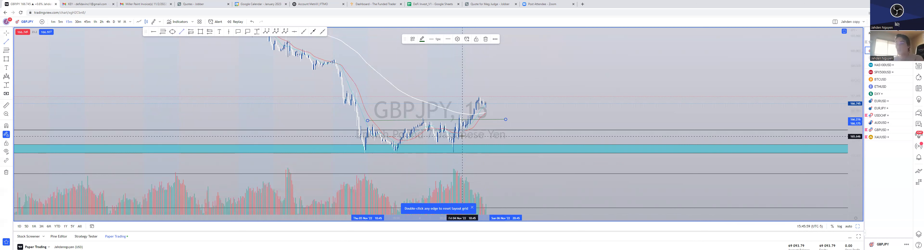
left_click(515, 83)
- Draw a thin rectangle zone at the start of the sharp 3 November 2022 drop and extend it to 7 November
scroll(488, 110, "down", 1)
left_click_drag(564, 96, 508, 94)
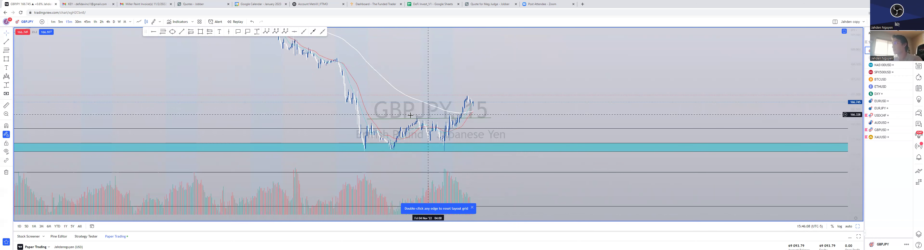
left_click_drag(418, 84, 426, 102)
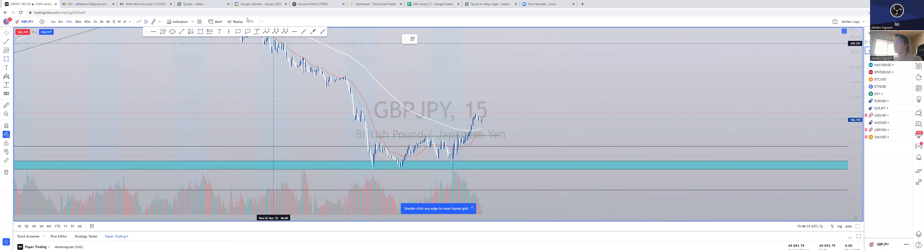
left_click(349, 88)
left_click(544, 94)
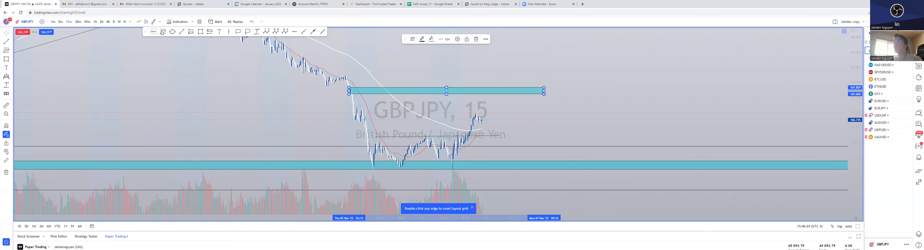
- Mark the low of the small consolidation just before the sharp drop with a short, flattened rectangle
left_click(200, 33)
left_click(320, 86)
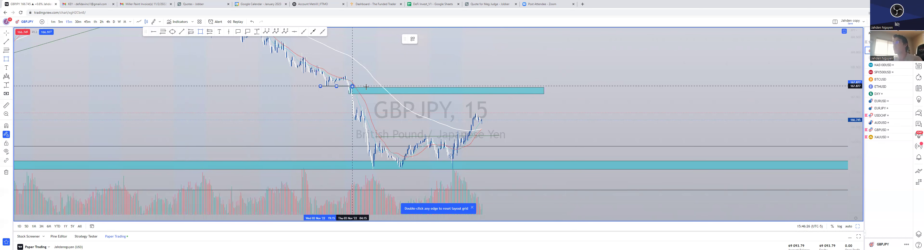
left_click(366, 87)
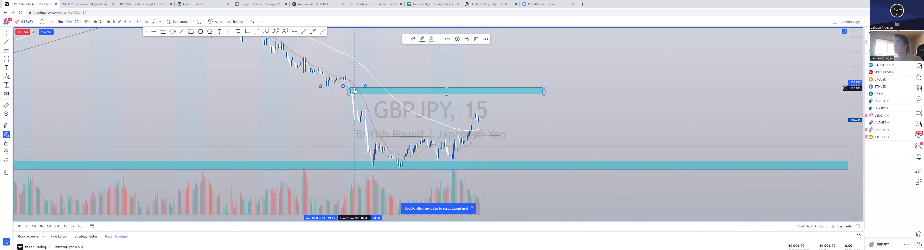
- Change the fill colour of the zone at the start of the drop to red
left_click(432, 40)
right_click(443, 75)
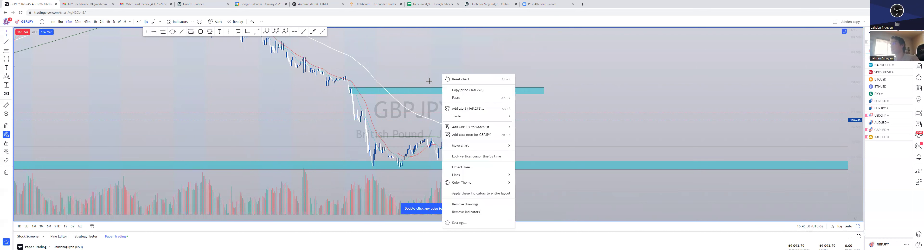
left_click(431, 88)
left_click(432, 39)
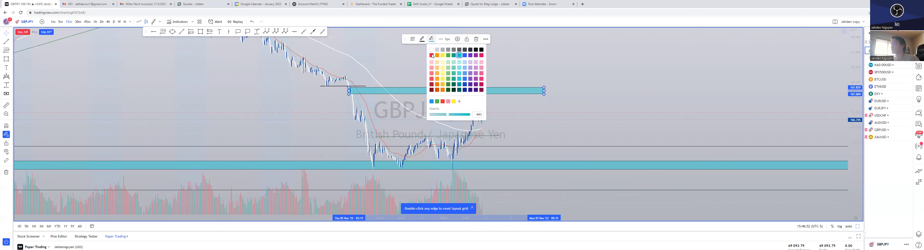
left_click(432, 56)
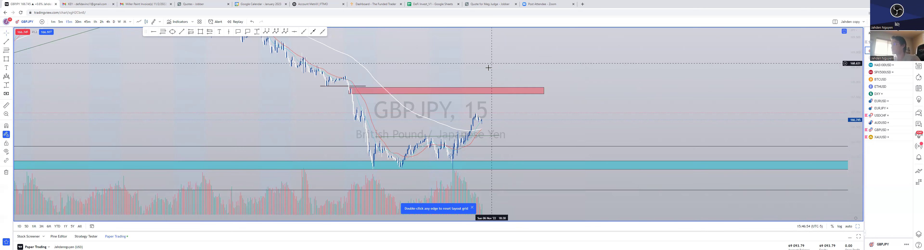
left_click(509, 124)
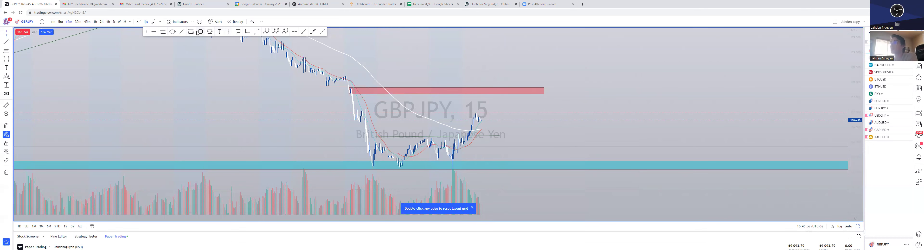
- Draw a second thin red zone at the consolidation high just above the first one, from 3 to 7 November 2022
left_click_drag(341, 76, 566, 78)
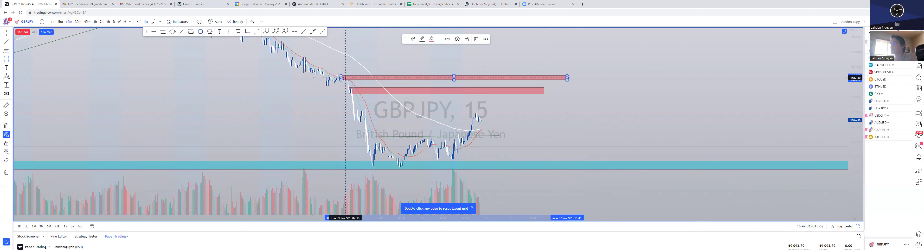
left_click(369, 55)
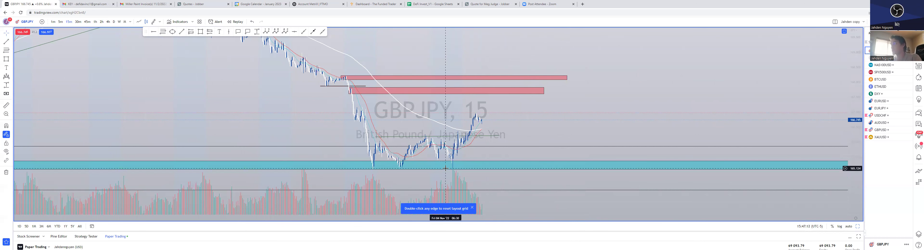
- Trace the price swings from the first 3 November low in the support zone up to the latest high with a zigzag of connected lines
left_click_drag(394, 104, 378, 91)
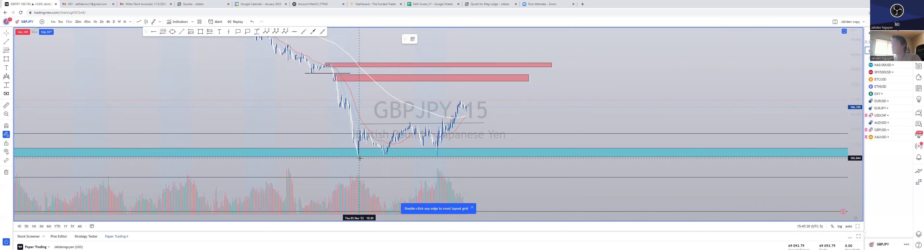
left_click(366, 125)
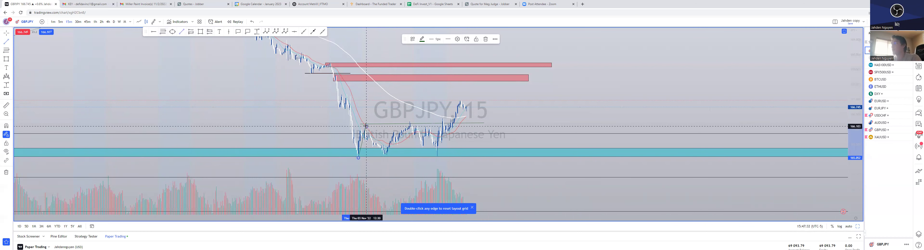
left_click(389, 149)
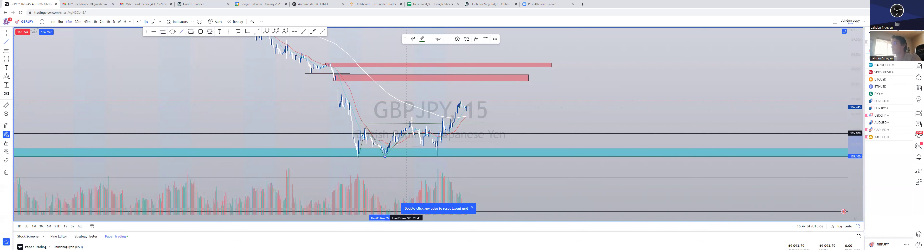
left_click(409, 120)
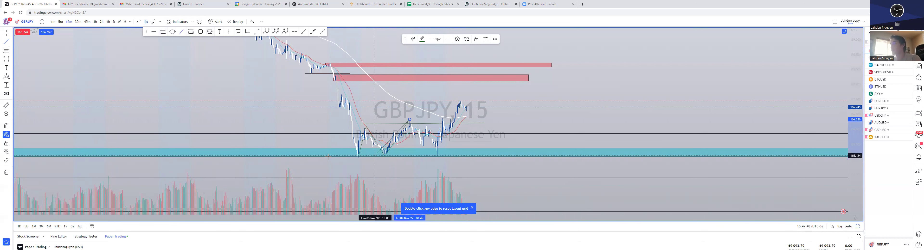
left_click(437, 154)
left_click(461, 100)
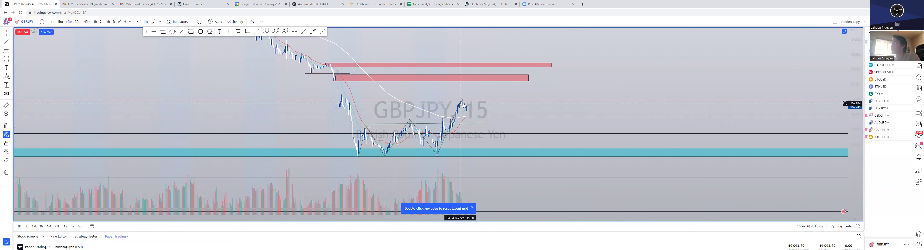
left_click(420, 119)
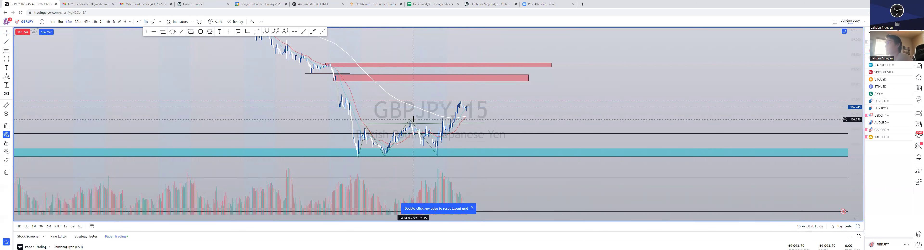
- Delete the connected swing lines and the short horizontal line above the support zone
left_click(412, 122)
key("Delete")
left_click(420, 123)
key("Delete")
left_click(408, 122)
key("Delete")
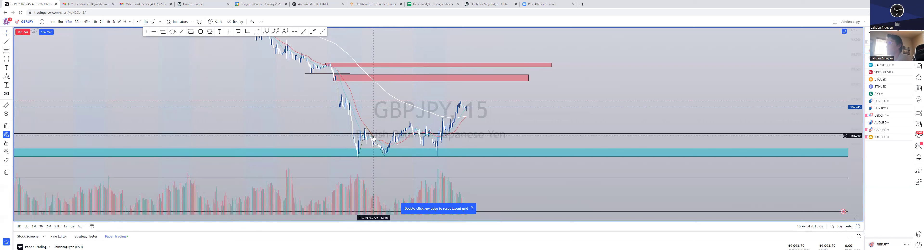
left_click(369, 130)
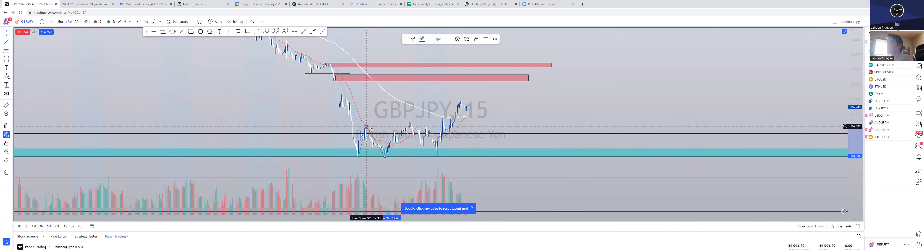
key("Delete")
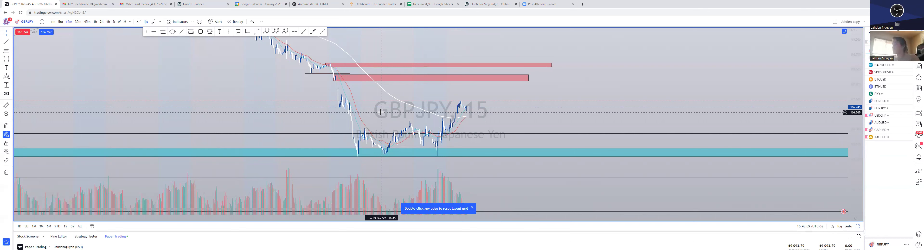
- Examine the wider 15-minute price history against the trend line, Fibonacci levels, support zone and red supply zones
scroll(446, 105, "down", 3)
left_click_drag(428, 43, 481, 102)
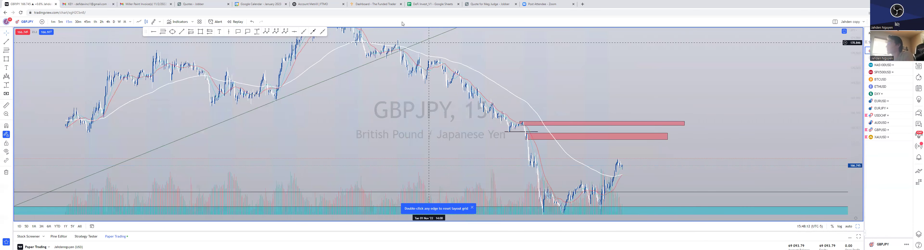
scroll(543, 79, "down", 2)
scroll(701, 87, "down", 2)
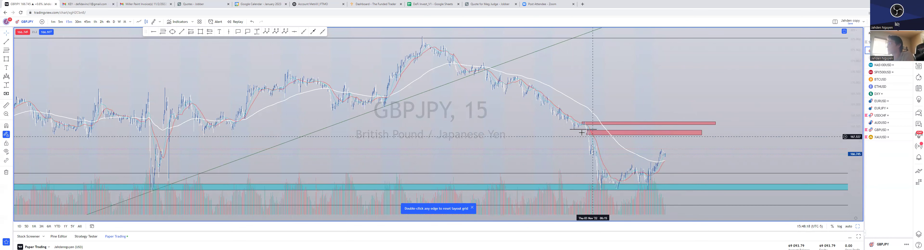
scroll(593, 136, "down", 5)
left_click_drag(571, 144, 545, 53)
scroll(719, 101, "down", 4)
left_click_drag(855, 68, 855, 168)
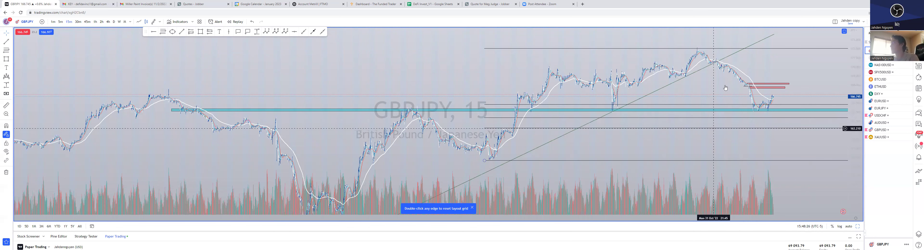
scroll(620, 98, "up", 3)
scroll(620, 97, "down", 2)
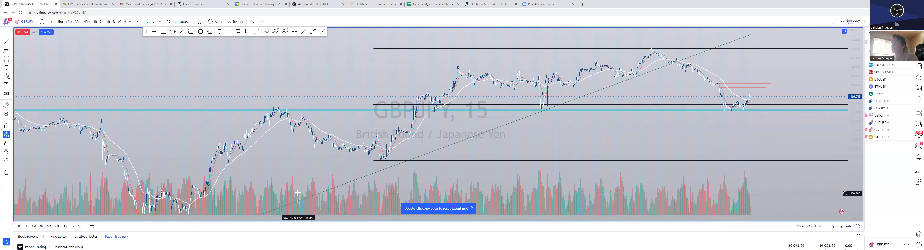
left_click_drag(475, 180, 479, 174)
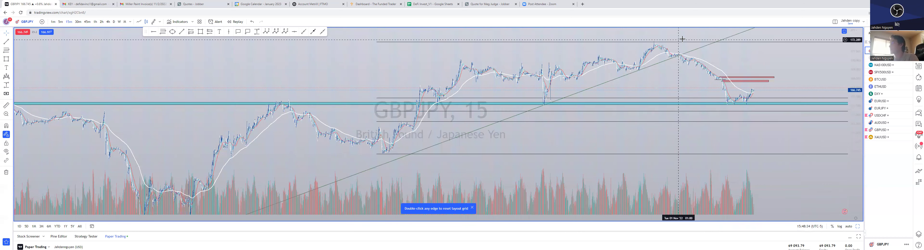
left_click_drag(669, 82, 632, 91)
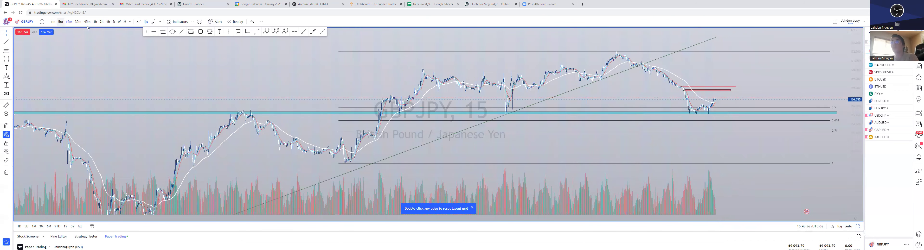
- Switch GBPJPY to the 5-minute timeframe, reset the chart, and frame the latest rally between the red zones and the support zone
left_click(60, 21)
right_click(715, 66)
left_click(732, 71)
scroll(744, 131, "down", 5)
scroll(790, 173, "up", 5)
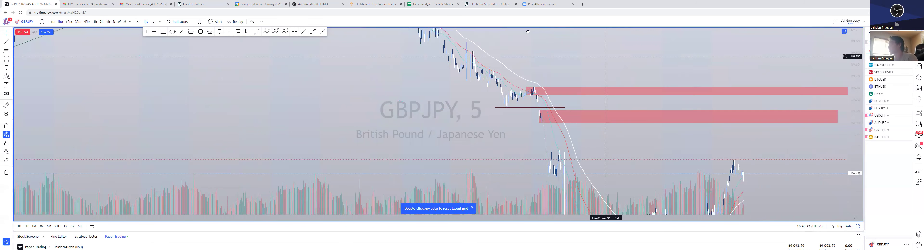
left_click_drag(528, 31, 522, 32)
scroll(580, 152, "up", 5)
left_click_drag(433, 147, 451, 101)
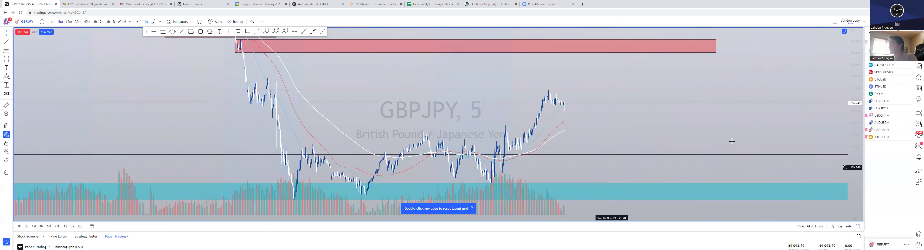
left_click_drag(852, 86, 852, 114)
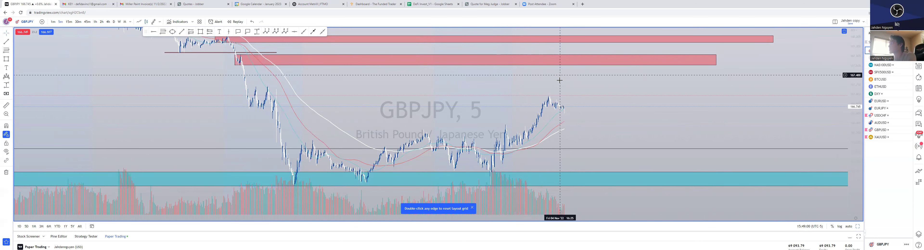
- Draw a short horizontal trend line from the 4 November spike high across to the latest rally
left_click(181, 33)
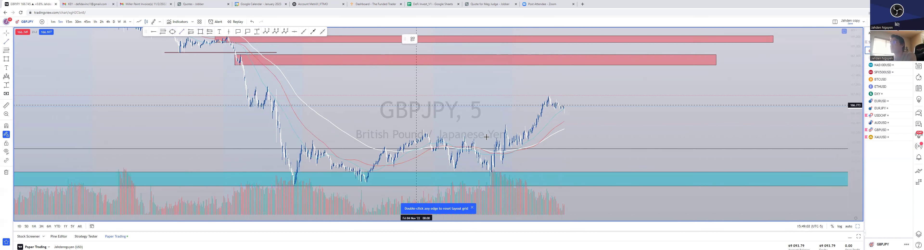
left_click(504, 124)
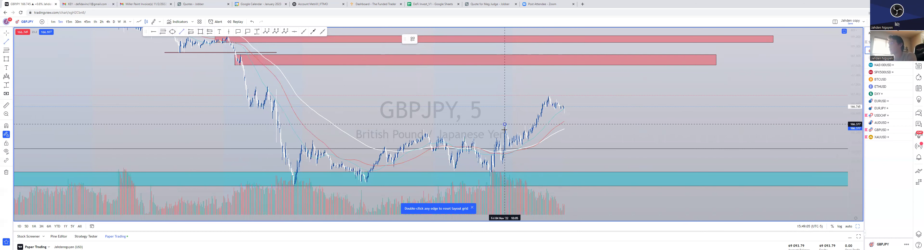
left_click(546, 124)
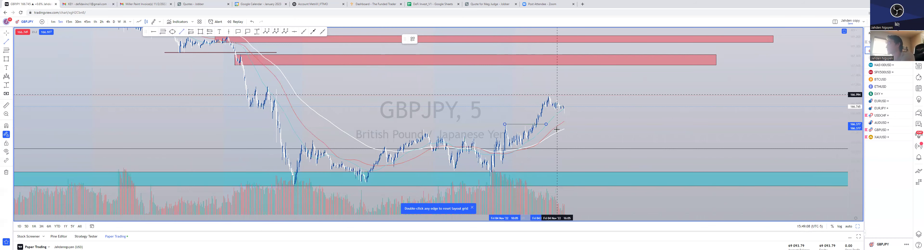
left_click(541, 146)
- Draw a Fibonacci retracement from the 4 November pullback low up to the level of the latest swing high
left_click_drag(548, 141, 505, 150)
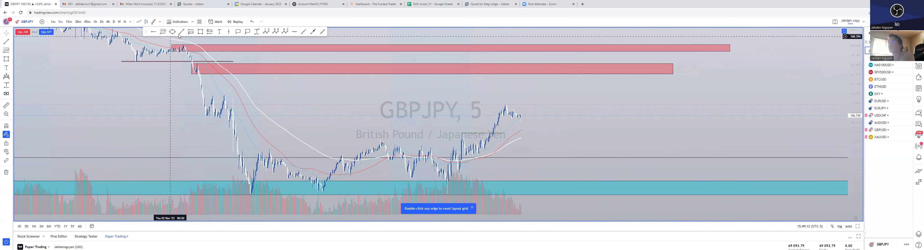
left_click(466, 157)
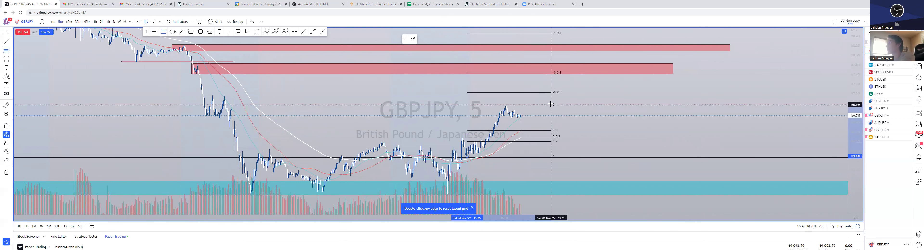
left_click(551, 104)
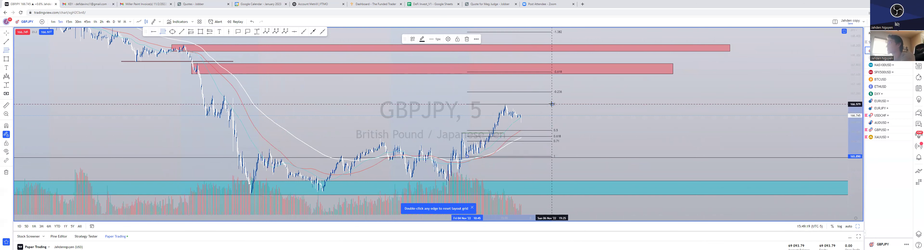
left_click(591, 112)
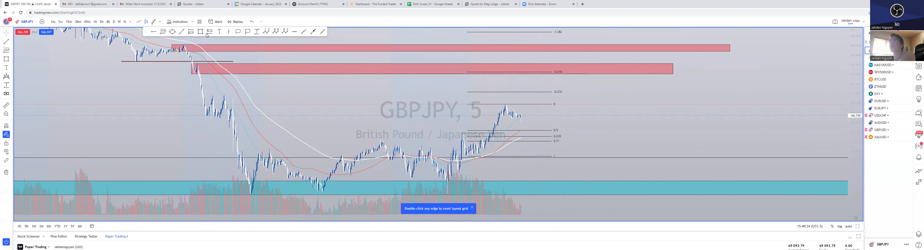
- Draw a thin rectangle between the 0.5 and 0.618 Fibonacci levels, from 4 to 6 November 2022, and fill it with teal
scroll(404, 133, "up", 2)
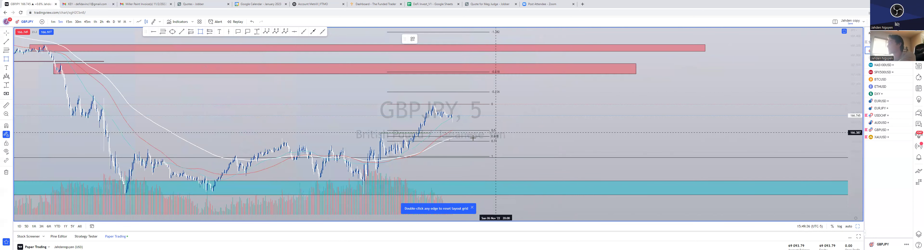
left_click(416, 133)
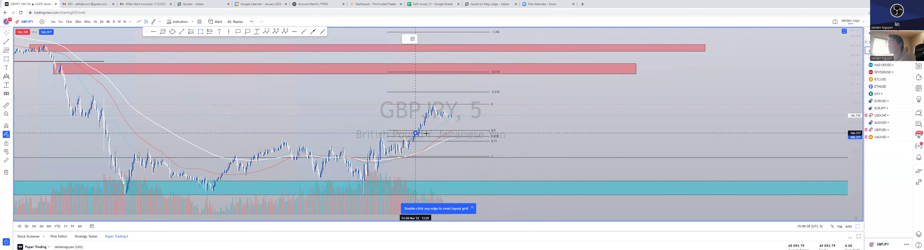
left_click(478, 135)
left_click(431, 39)
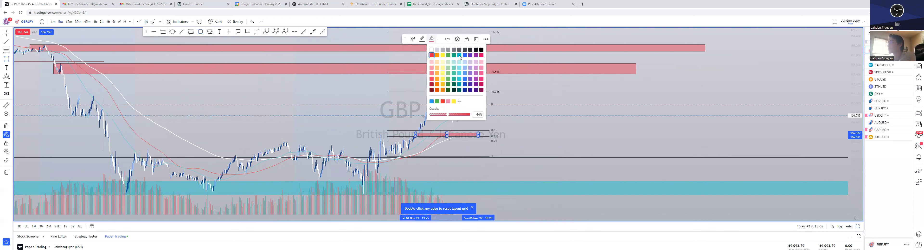
left_click(459, 56)
left_click(516, 139)
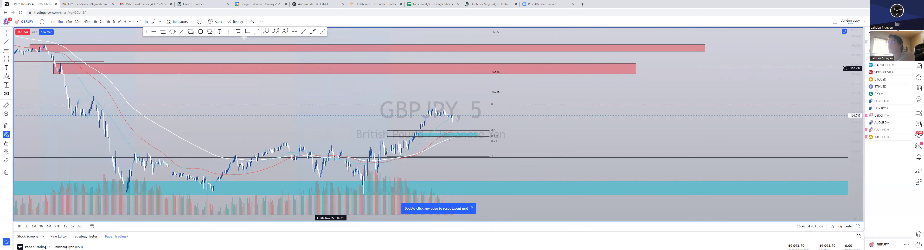
- Draw a second thin teal zone just below the 0.71 Fibonacci level, from 4 to 6 November 2022
left_click(200, 31)
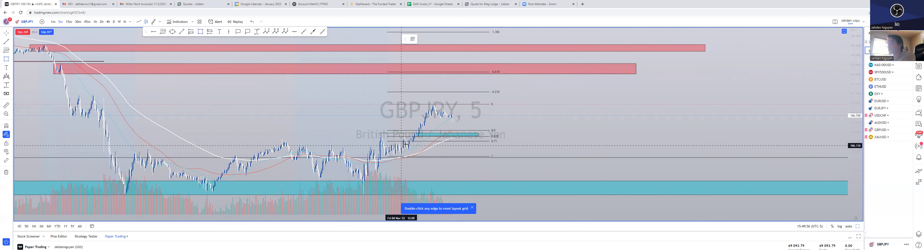
left_click_drag(490, 150, 491, 149)
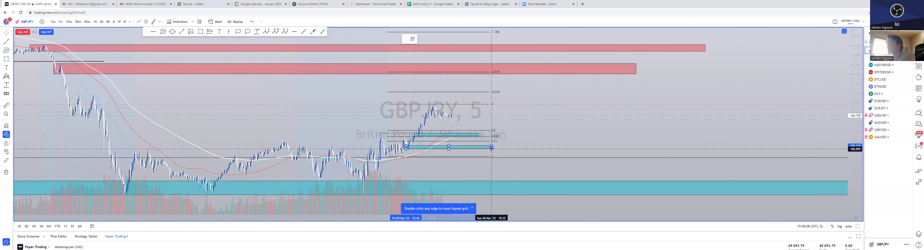
left_click(531, 123)
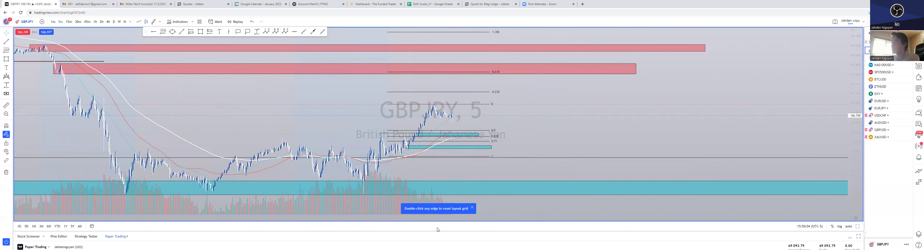
- Examine the two new teal zones and the Fibonacci levels against the latest high and the red zones on the 5-minute chart
right_click(566, 164)
left_click(537, 104)
left_click_drag(855, 136, 844, 86)
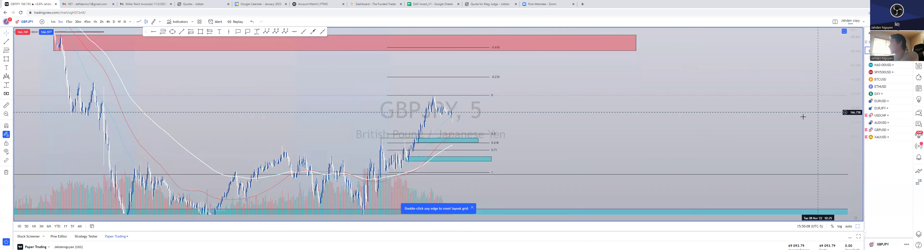
left_click_drag(618, 134, 624, 110)
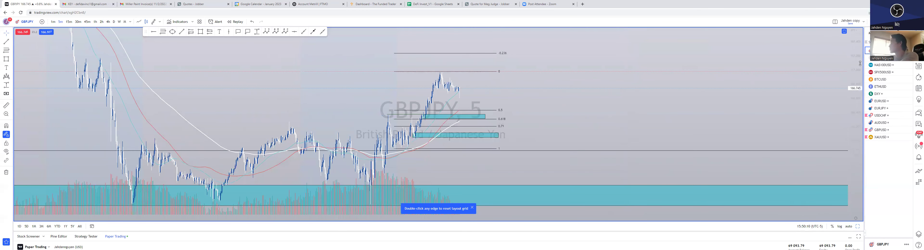
left_click_drag(859, 61, 847, 115)
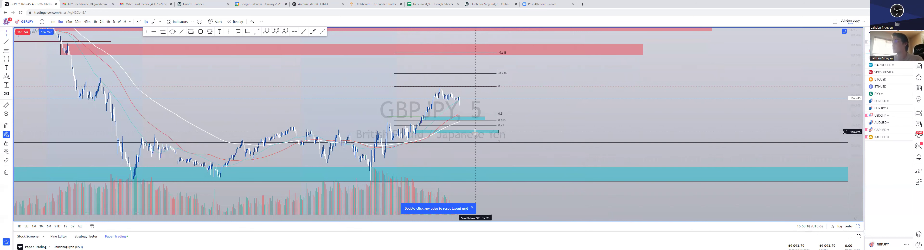
left_click_drag(577, 125, 597, 119)
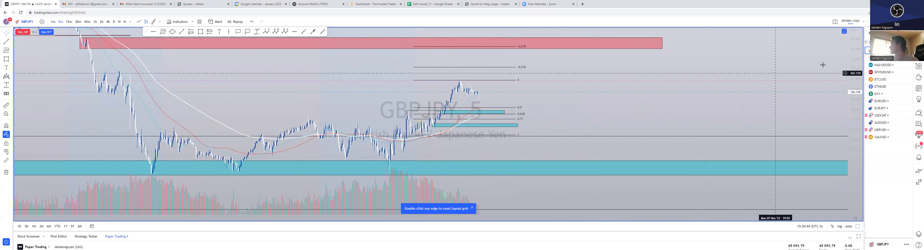
left_click_drag(856, 55, 856, 68)
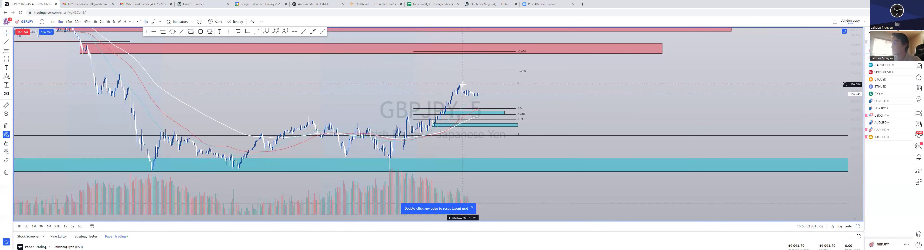
scroll(355, 114, "down", 4)
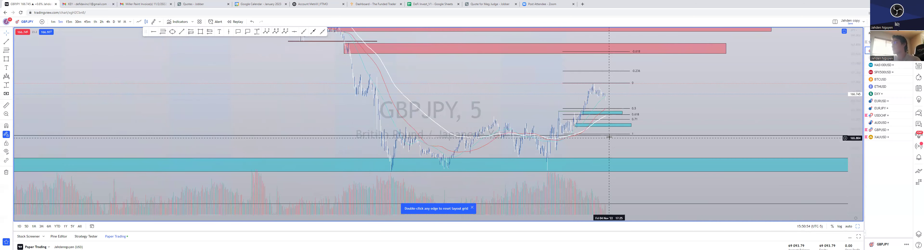
scroll(609, 136, "up", 5)
right_click(591, 103)
left_click(535, 96)
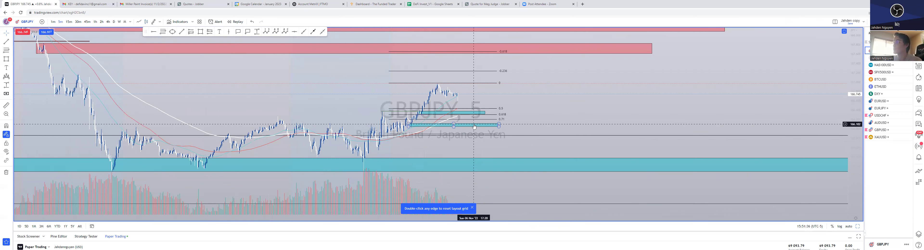
right_click(561, 113)
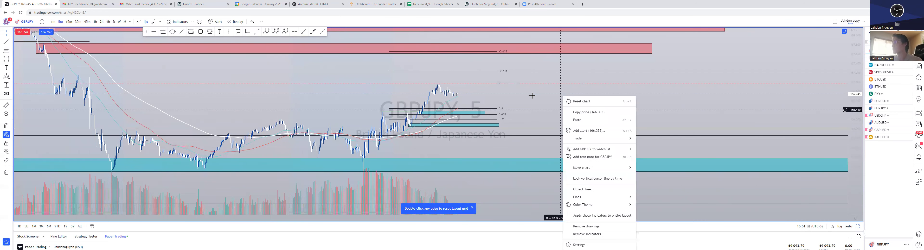
left_click(532, 96)
left_click(501, 111)
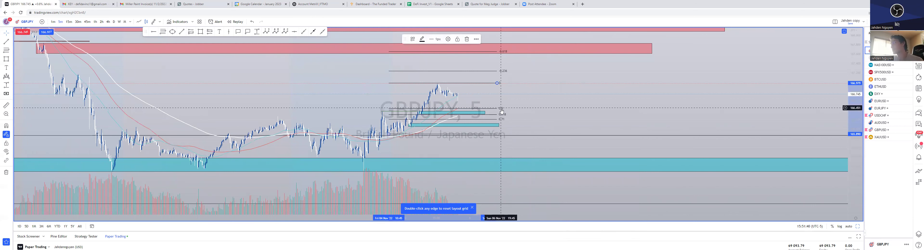
- Remove the Fibonacci retracement and fill the upper of the two thin teal zones with yellow
left_click(478, 112)
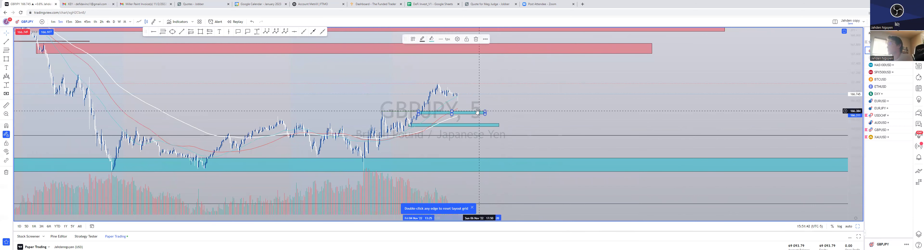
left_click(432, 39)
left_click(444, 54)
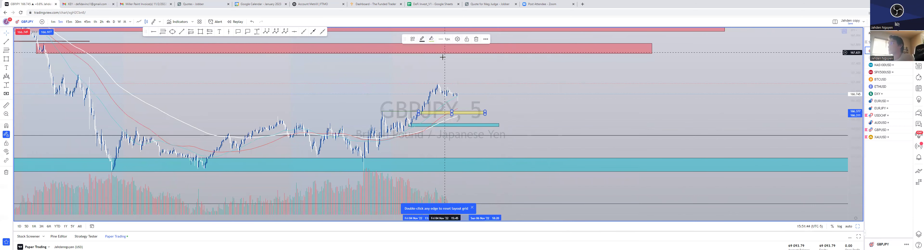
right_click(531, 131)
left_click(477, 126)
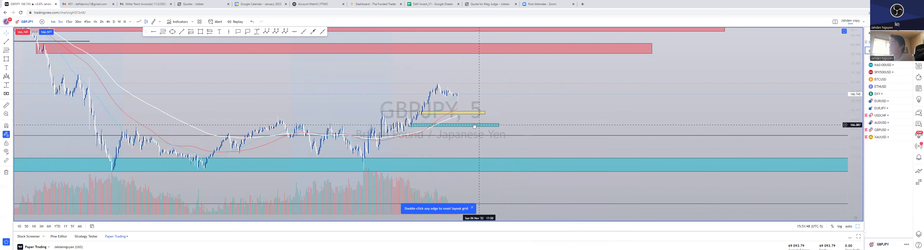
left_click(389, 123)
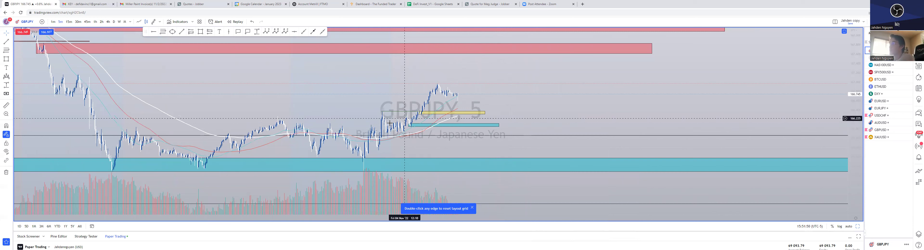
left_click(408, 124)
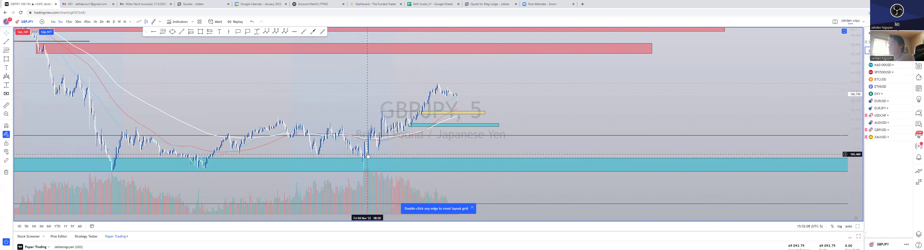
- Draw a thin teal zone along the swing lows from 3 to 7 November 2022 and remove the wide teal support zone
left_click_drag(493, 183, 400, 137)
left_click(372, 147)
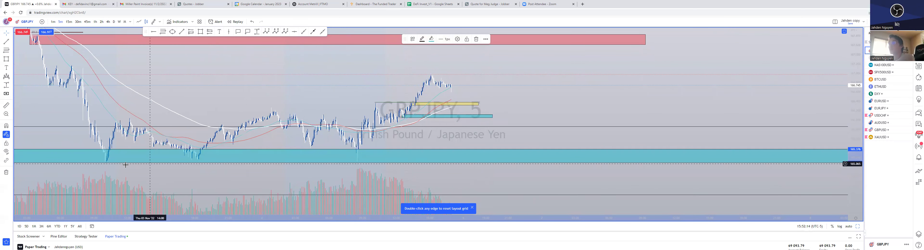
left_click(199, 33)
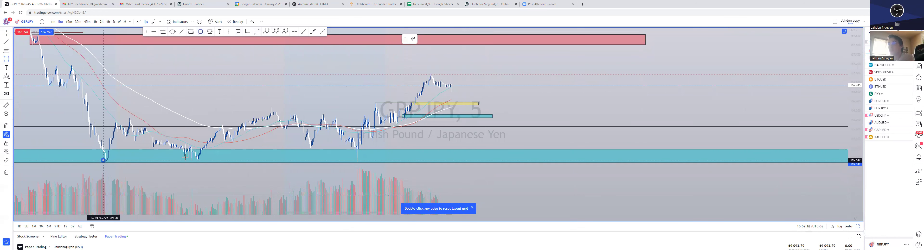
left_click(550, 161)
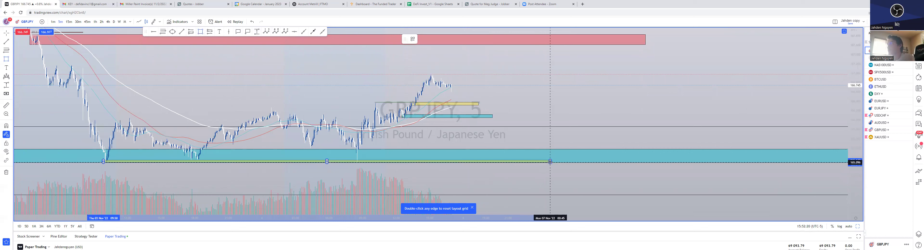
left_click(431, 39)
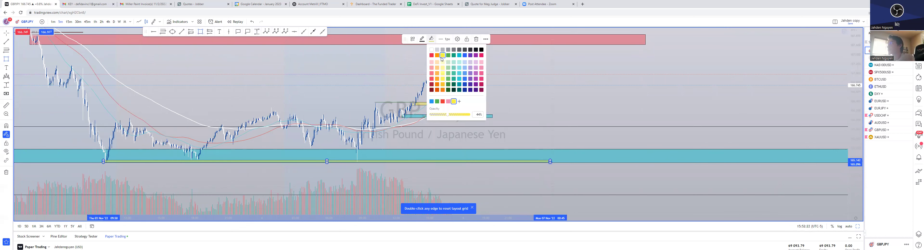
left_click(459, 56)
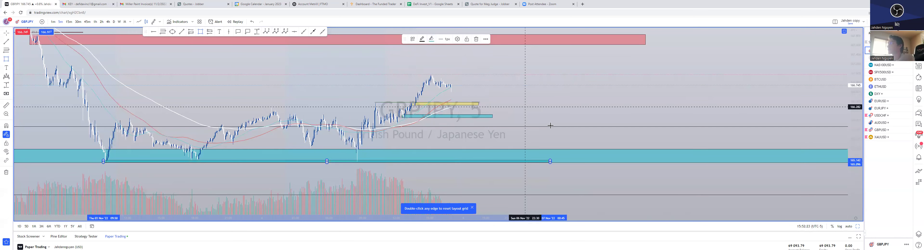
left_click(467, 145)
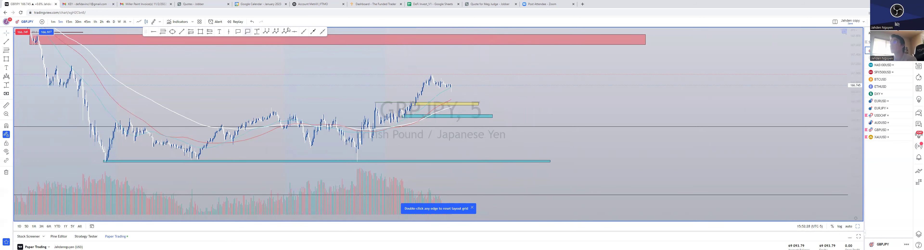
- Draw arrows from the yellow zone and the thin teal zone beneath it up to the lower red zone
left_click(310, 32)
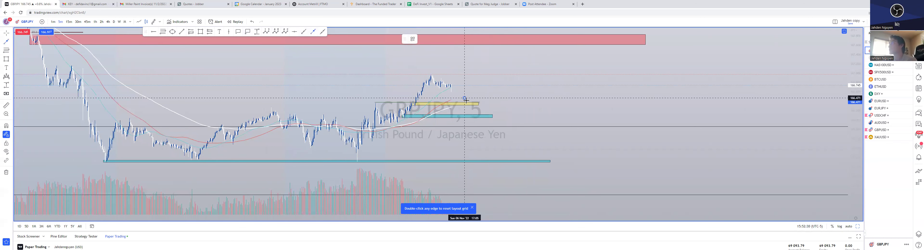
left_click_drag(468, 104, 499, 45)
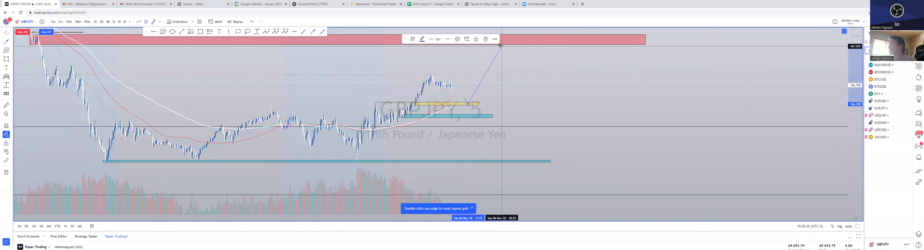
left_click(479, 110)
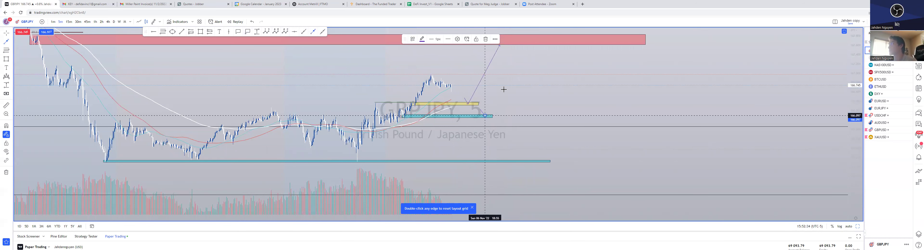
left_click(525, 43)
- Draw arrows for a bounce off the lowest teal zone up to the lower red zone and for a retest and drop below it
left_click(503, 151)
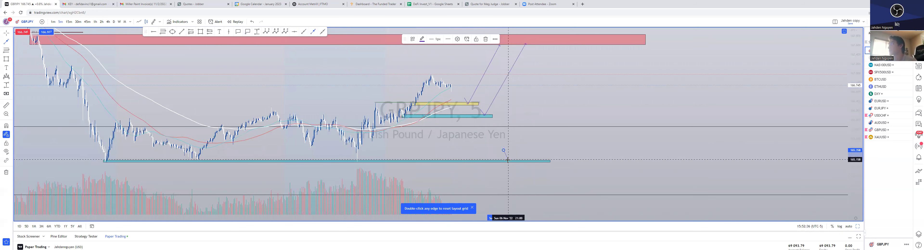
left_click(508, 161)
left_click(561, 44)
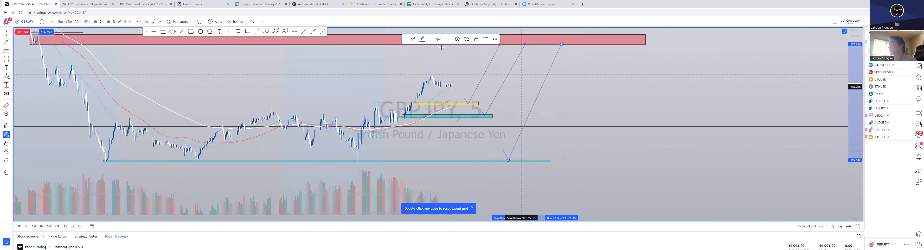
left_click(518, 177)
left_click(529, 161)
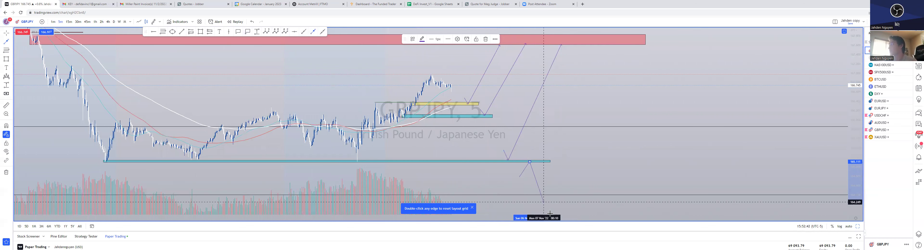
double_click(552, 207)
- Draw arrows projecting a drop from the lower red zone and another from the upper red zone
left_click_drag(563, 175, 550, 166)
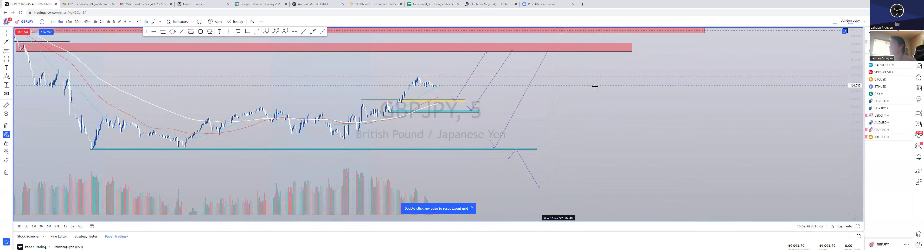
left_click_drag(579, 93, 518, 106)
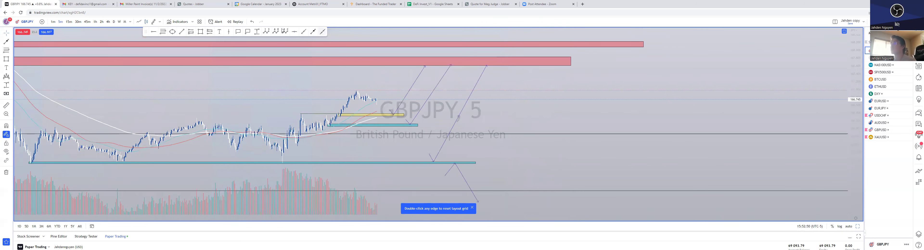
left_click_drag(488, 66, 529, 154)
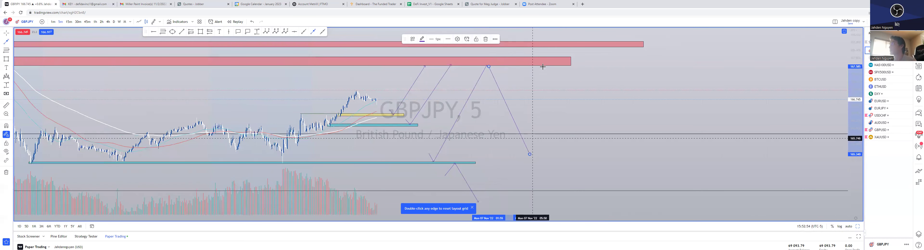
left_click_drag(545, 46, 591, 142)
- Delete the yellow zone beneath the latest swing high
left_click_drag(614, 89, 753, 93)
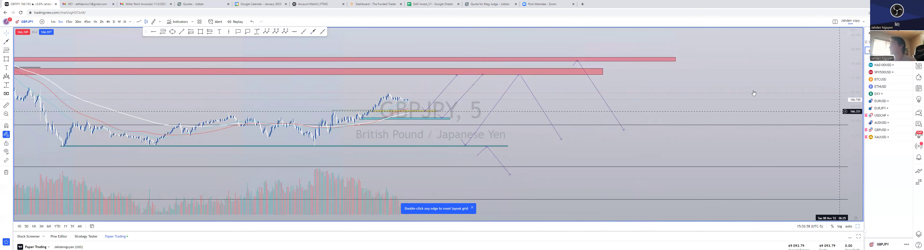
scroll(760, 84, "down", 2)
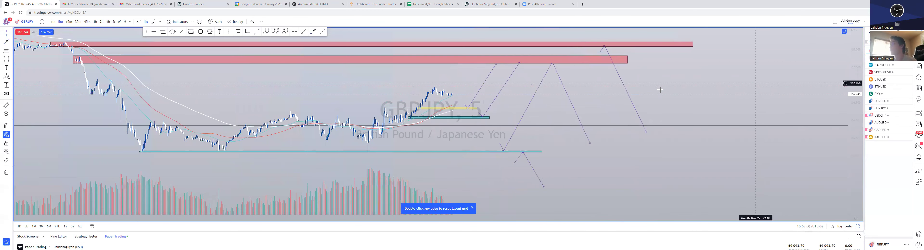
left_click(415, 118)
scroll(415, 117, "up", 2)
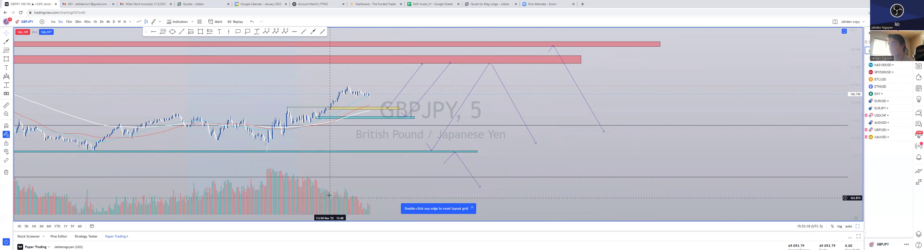
left_click(353, 109)
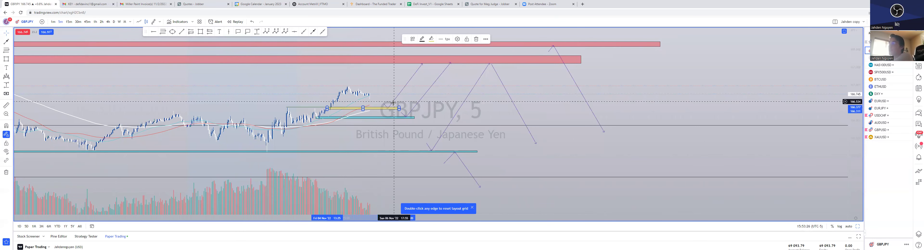
key("Delete")
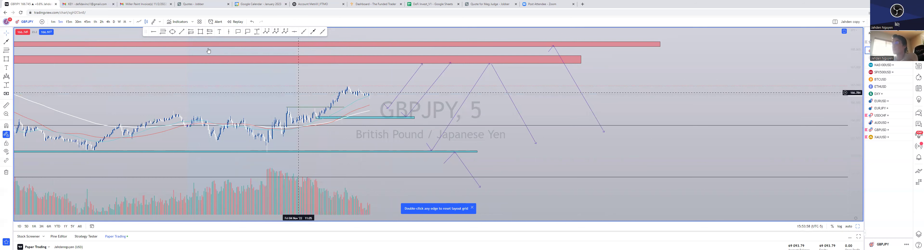
- Place a long position at the upper thin teal zone, targeting the lower red zone with a tight stop just below entry, and narrow its width
left_click(191, 32)
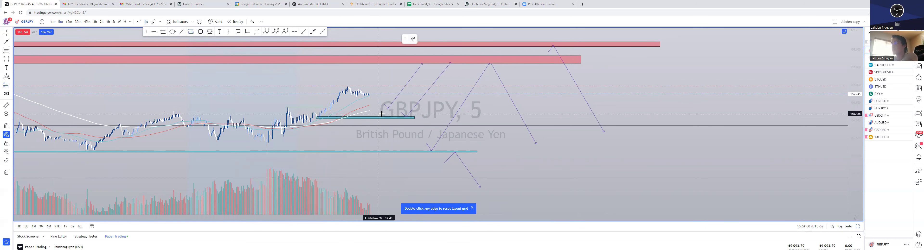
left_click(402, 116)
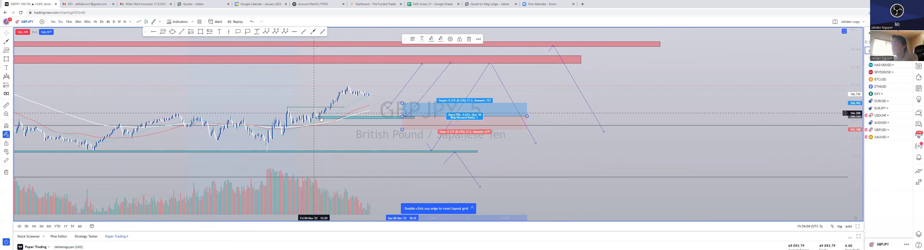
left_click_drag(402, 104, 402, 63)
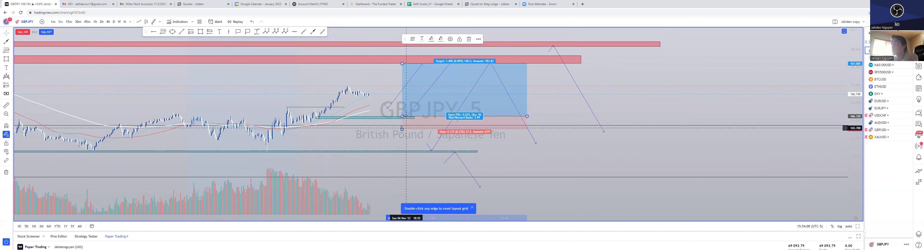
left_click_drag(402, 128, 402, 118)
left_click_drag(314, 119, 315, 120)
right_click(315, 120)
left_click(487, 141)
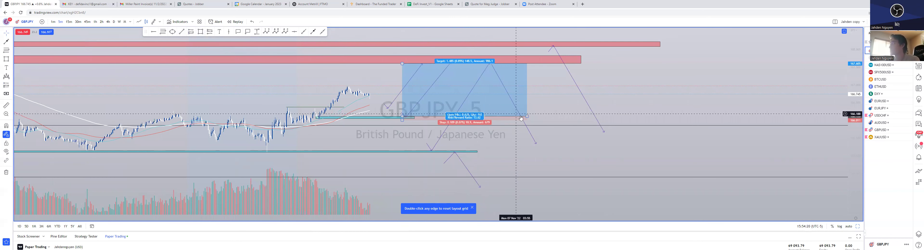
left_click_drag(527, 116, 426, 117)
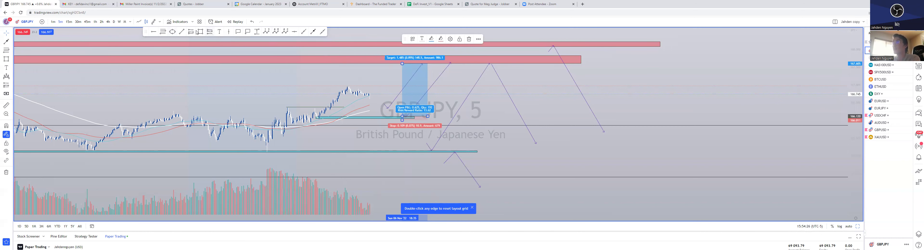
- Place a second long position at the lowest teal zone, with its target at the lower red zone and its stop just beneath the swing lows
left_click(435, 150)
left_click_drag(436, 138, 457, 63)
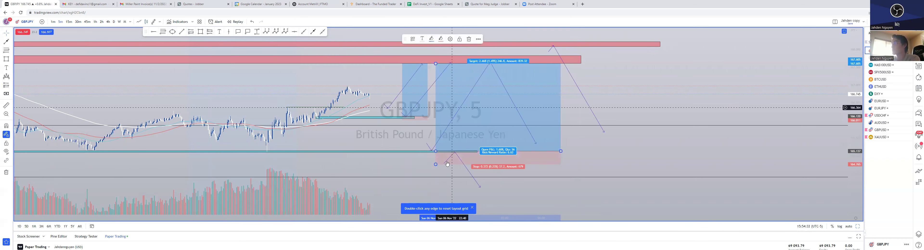
left_click_drag(436, 164, 79, 151)
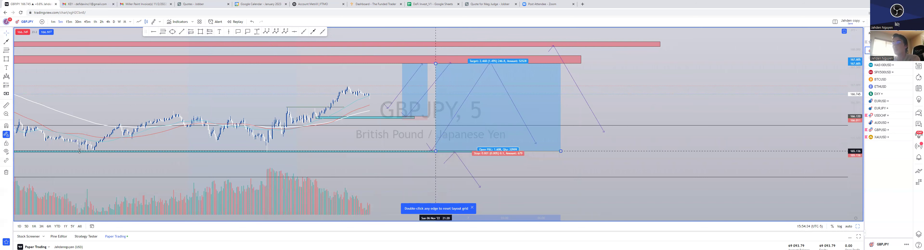
left_click_drag(233, 161, 268, 153)
left_click(390, 137)
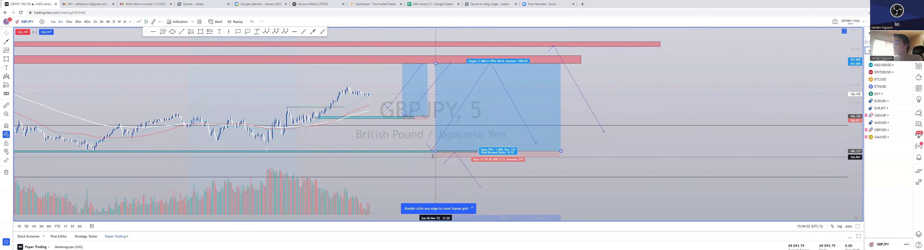
left_click(432, 155)
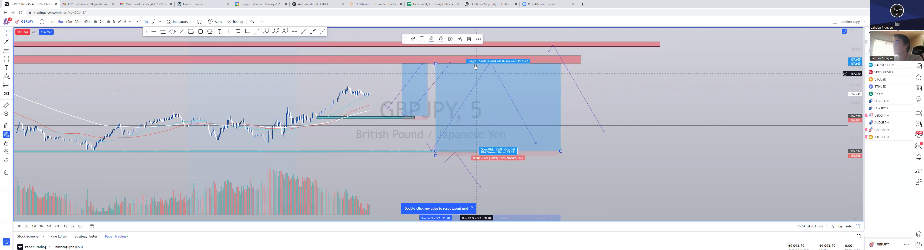
scroll(339, 130, "down", 9)
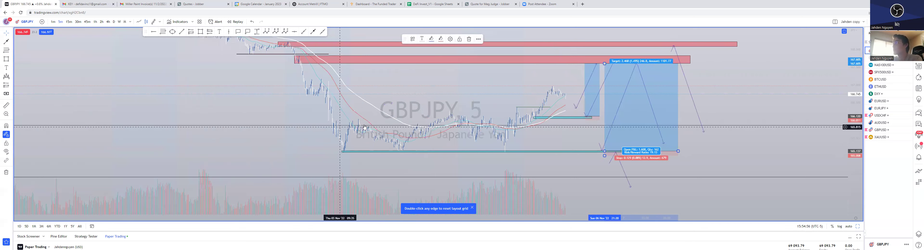
- On the 1-hour chart, extend the first long position's target up to the major swing high at the Fibonacci 0 level
mouse_move(569, 89)
left_mouse_down()
mouse_move(456, 111)
mouse_move(418, 107)
left_mouse_up()
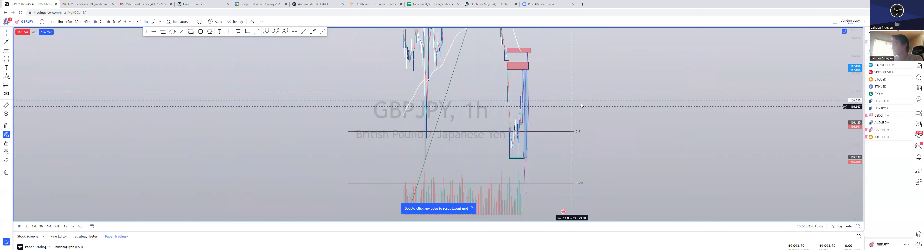
right_click(573, 105)
left_click(594, 101)
scroll(655, 135, "down", 3)
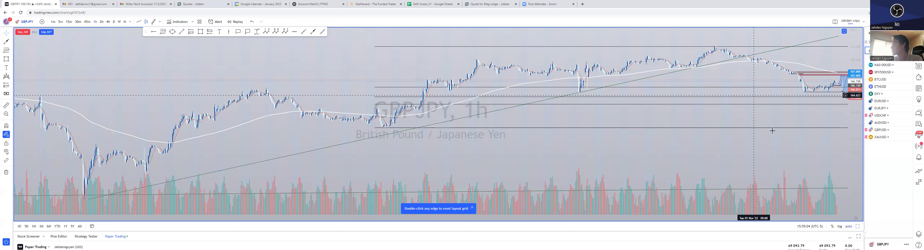
left_click_drag(753, 147, 524, 195)
left_click_drag(741, 140, 600, 165)
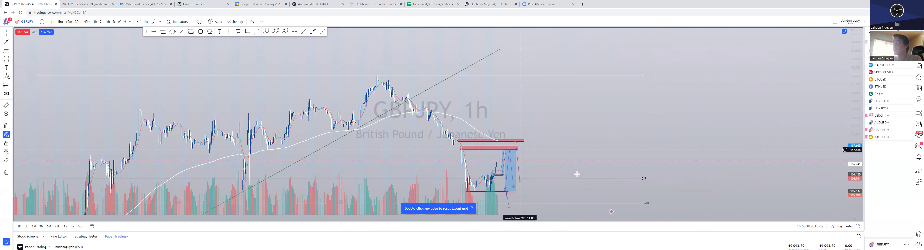
left_click_drag(504, 149, 515, 76)
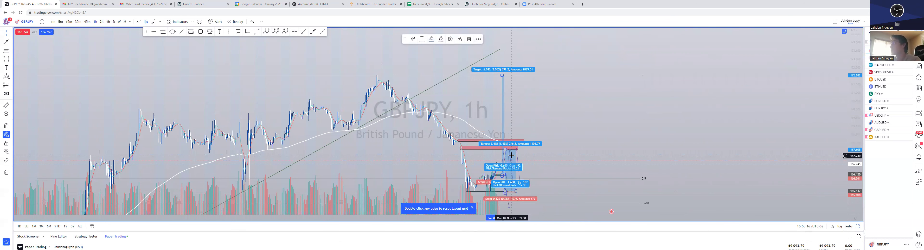
- Mark a rectangle zone at the consolidation just below the major swing high, extend it past current price, and colour it red
scroll(510, 164, "up", 4)
left_click(342, 122)
scroll(337, 124, "down", 3)
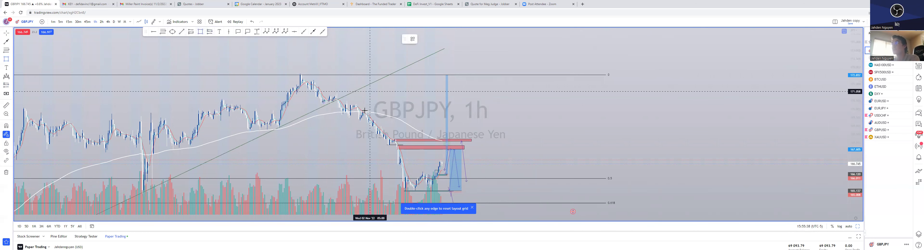
mouse_move(334, 93)
left_mouse_down()
mouse_move(463, 109)
mouse_move(575, 99)
left_mouse_up()
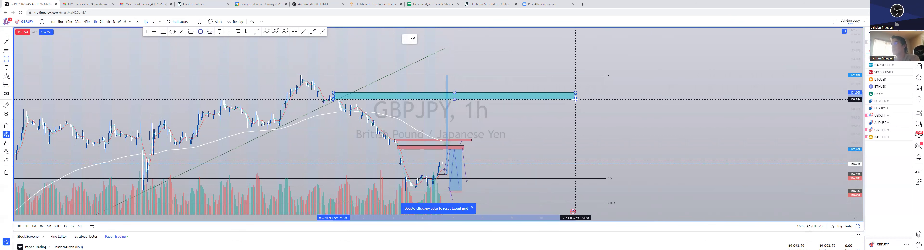
left_click(432, 39)
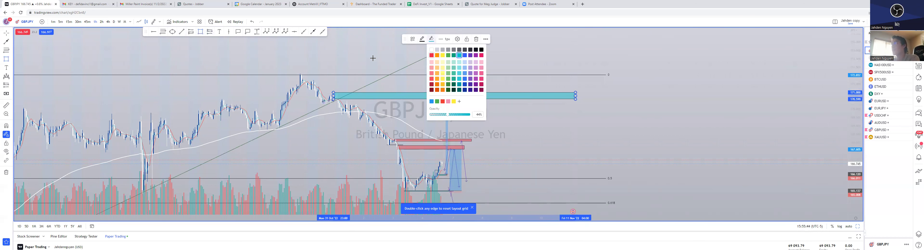
left_click(431, 55)
key("Escape")
- On the 15-minute chart, draw a short horizontal line along the lows beneath the new red zone's left end
left_click_drag(222, 116, 444, 128)
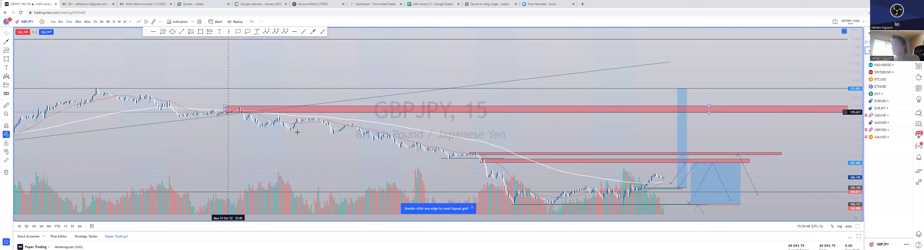
scroll(297, 132, "down", 3)
left_click_drag(855, 128, 850, 43)
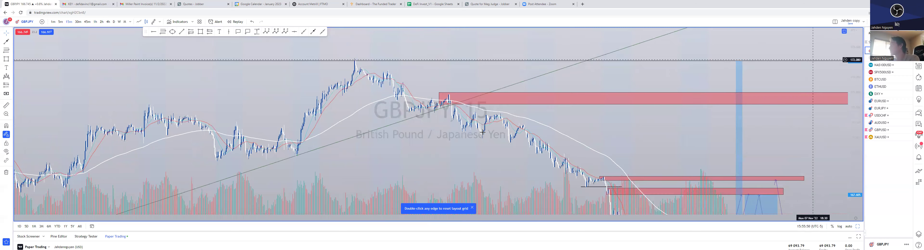
left_click_drag(424, 151, 441, 165)
scroll(441, 143, "up", 3)
left_click_drag(367, 161, 424, 162)
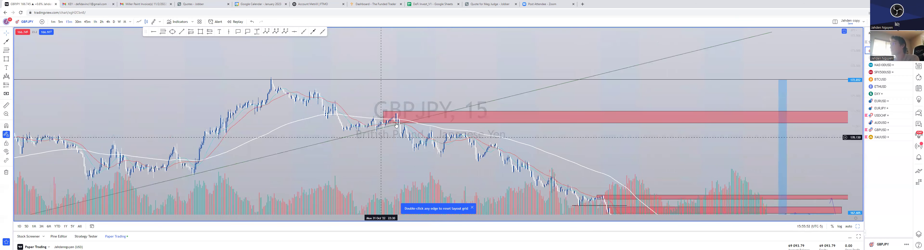
left_click_drag(395, 123, 397, 123)
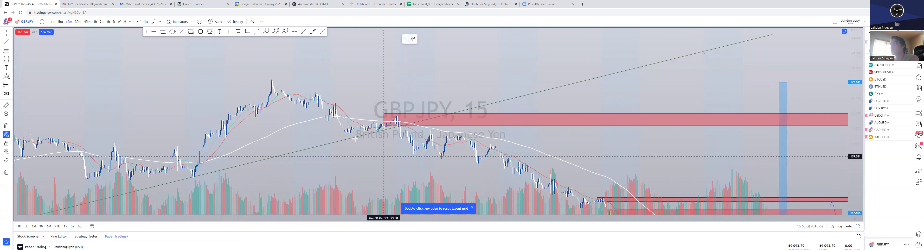
left_click(414, 134)
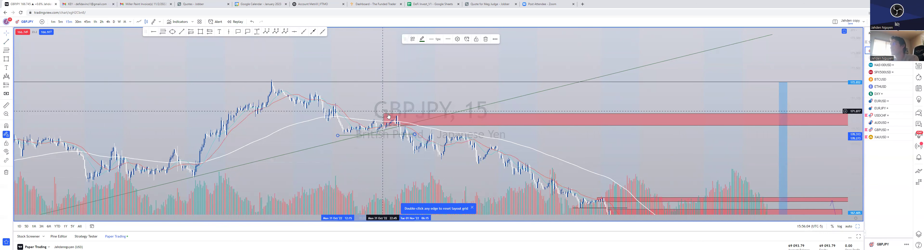
- Refine the new red zone to a thinner band starting at the last high before the drop
left_click_drag(383, 114, 398, 123)
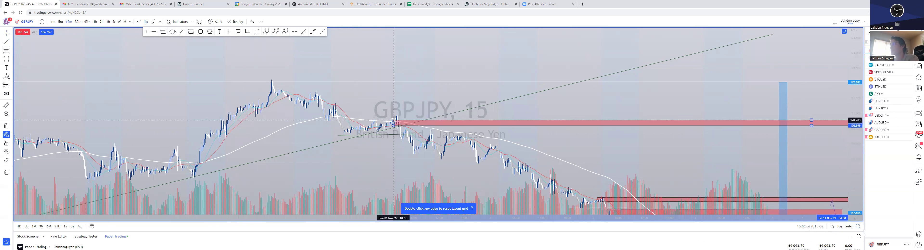
left_click(392, 121)
left_click_drag(391, 125, 392, 122)
left_click(398, 121)
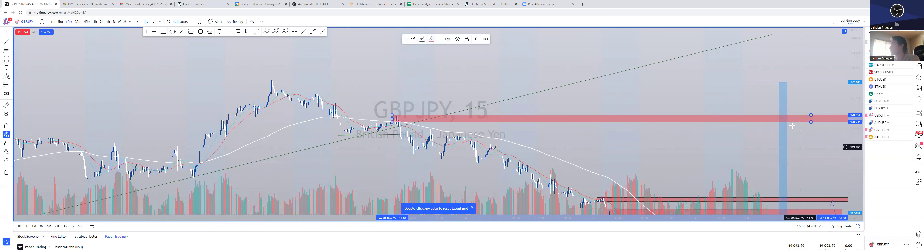
- Draw arrows projecting a rise from the middle red zone to the highest red zone and a pullback from it
mouse_move(785, 124)
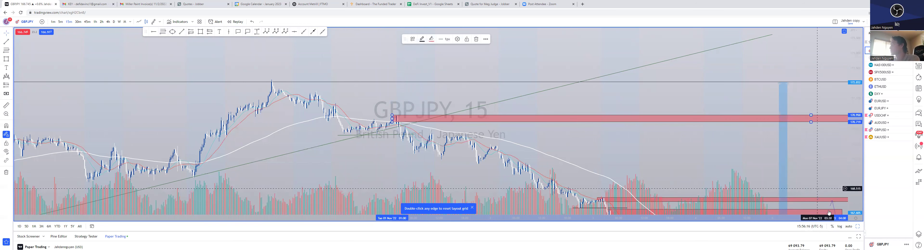
left_click_drag(718, 153, 523, 147)
left_click(313, 31)
left_click(617, 195)
left_click(634, 124)
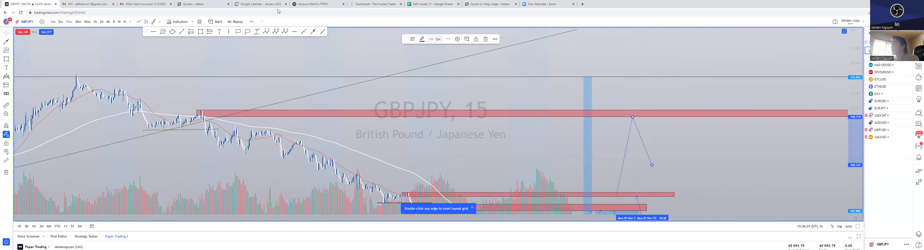
right_click(652, 160)
left_click(635, 159)
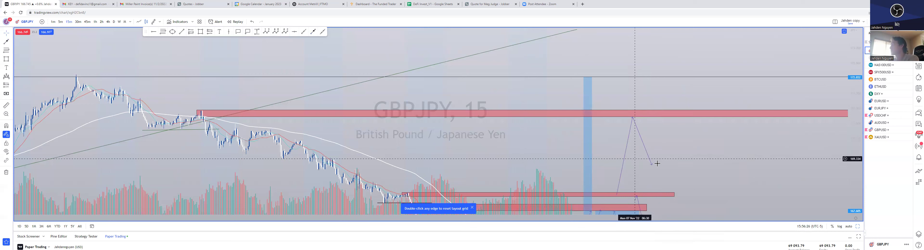
- Draw an arrow from the end of the projected pullback up beyond the major swing high
left_click(314, 32)
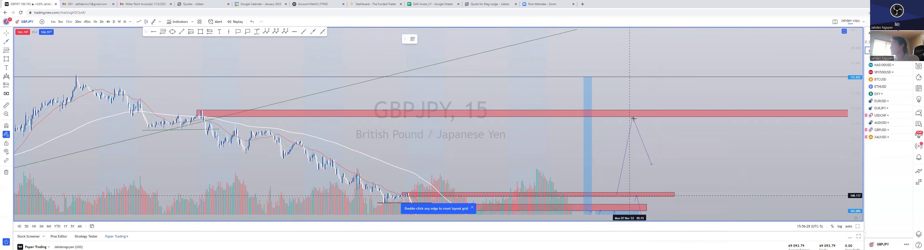
left_click(653, 164)
left_click(701, 49)
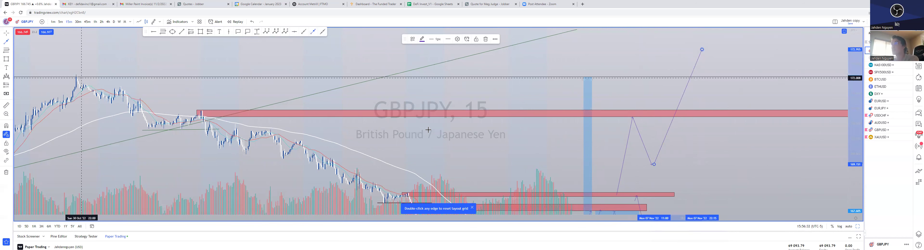
right_click(716, 152)
left_click(510, 154)
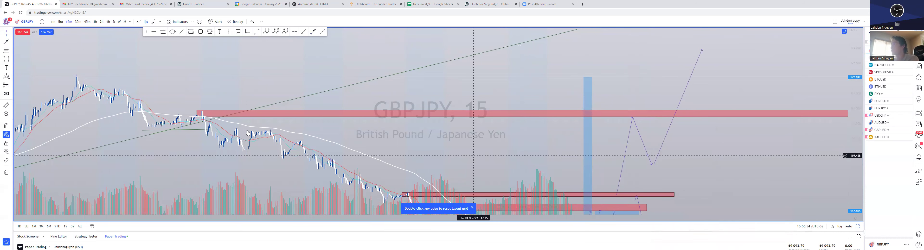
- Add a GBPJPY price-crossing alert just beneath the highest red zone
right_click(435, 174)
left_click(356, 165)
left_click_drag(453, 155, 446, 126)
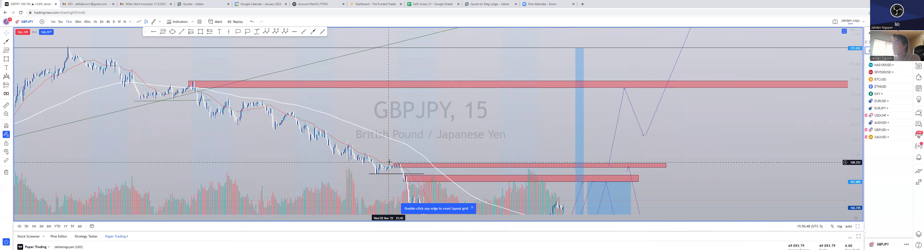
right_click(424, 93)
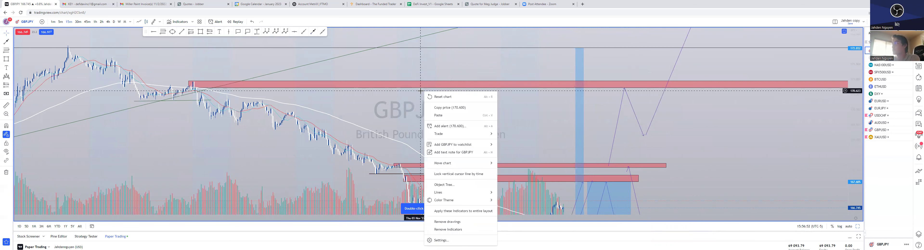
left_click(446, 128)
left_click(498, 233)
- Move the GBPJPY crossing alert slightly higher to 170.671 and save it
right_click(443, 113)
left_click(432, 108)
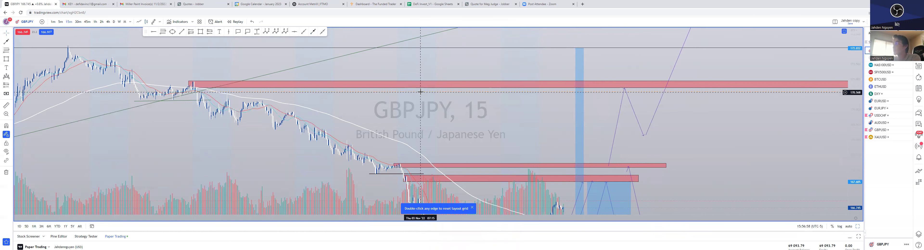
left_click_drag(403, 91, 403, 89)
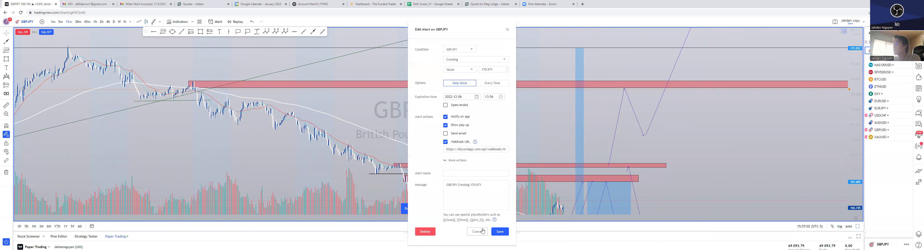
left_click(498, 231)
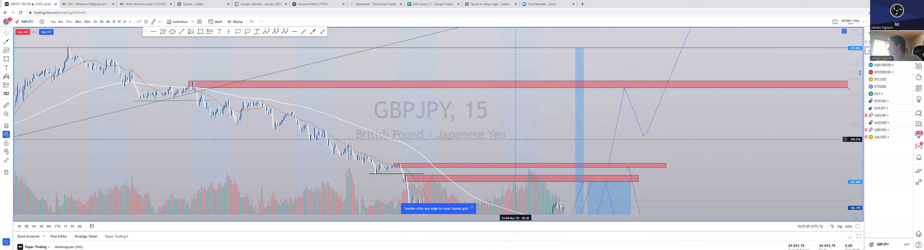
scroll(841, 114, "up", 2)
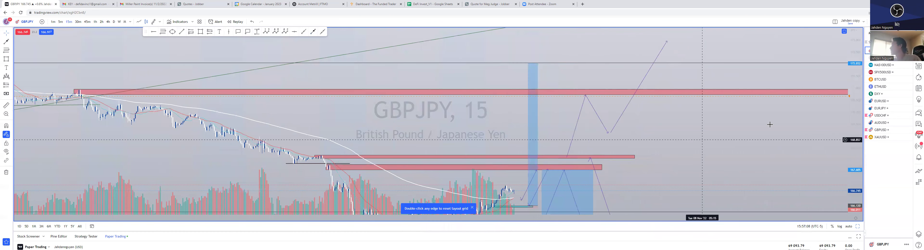
left_click_drag(856, 70, 849, 116)
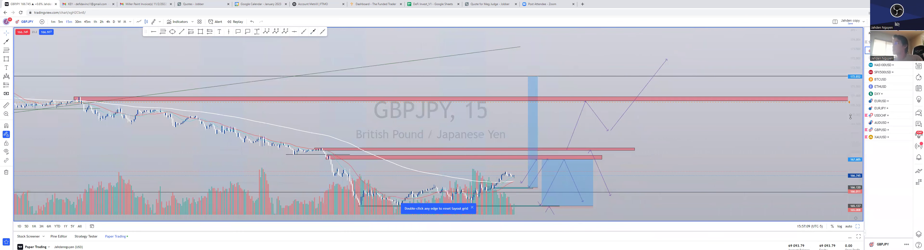